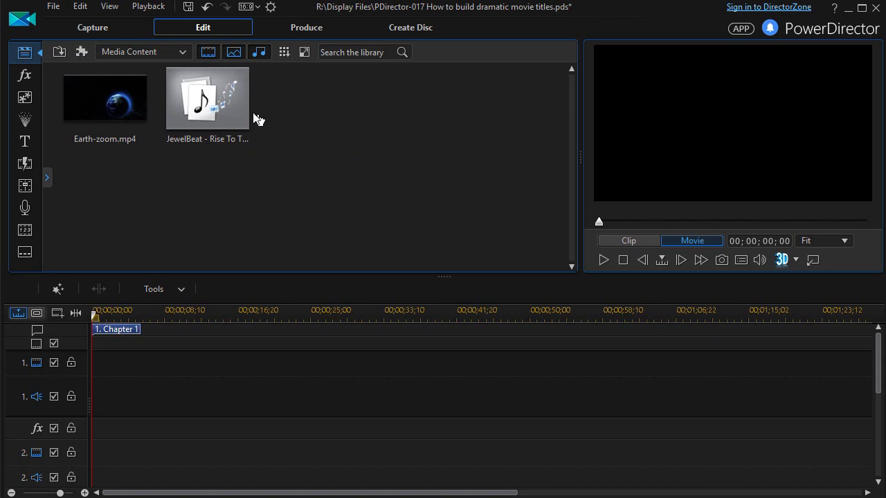
Place the JewelBeat music at the start of audio track 1 and copy the clip.
left_click(218, 104)
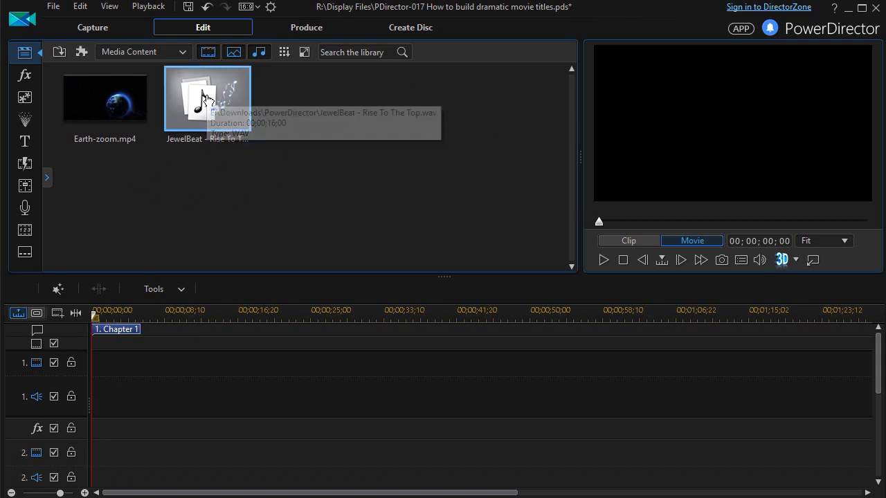
left_click_drag(214, 102, 87, 401)
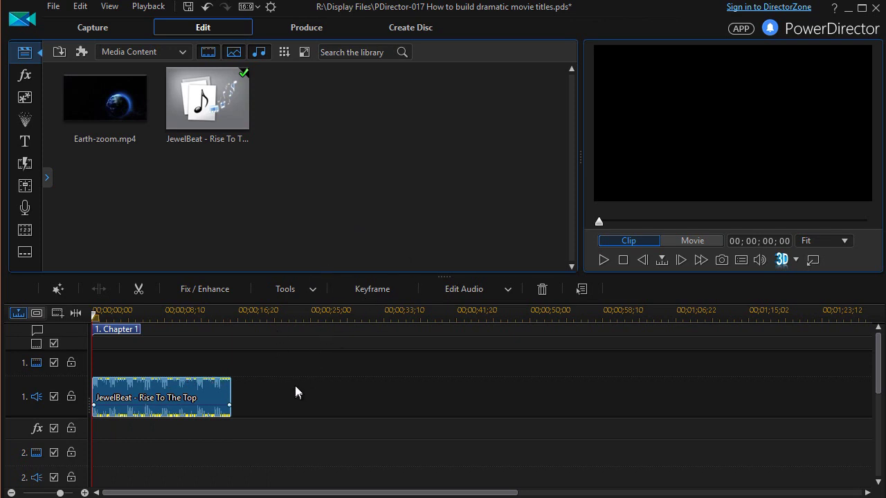
right_click(214, 396)
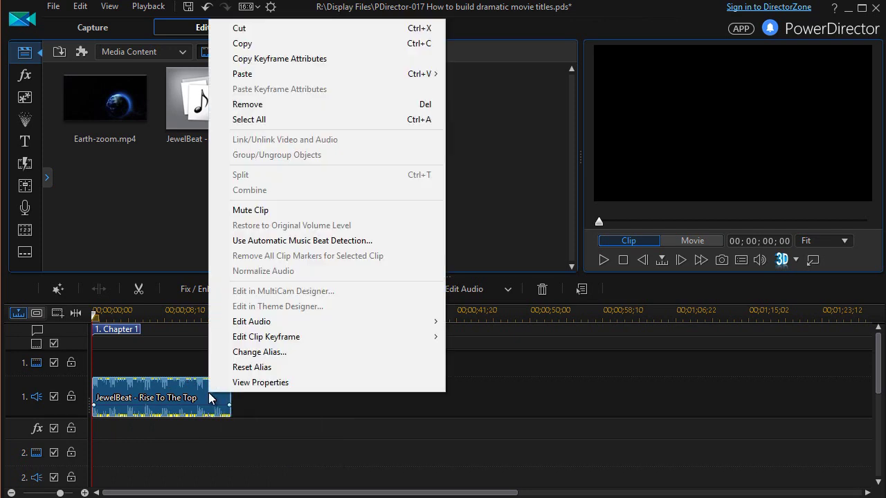
left_click(274, 45)
Paste-insert a second JewelBeat copy right after the first, then put Earth-zoom at the start of video track 2.
left_click(335, 395)
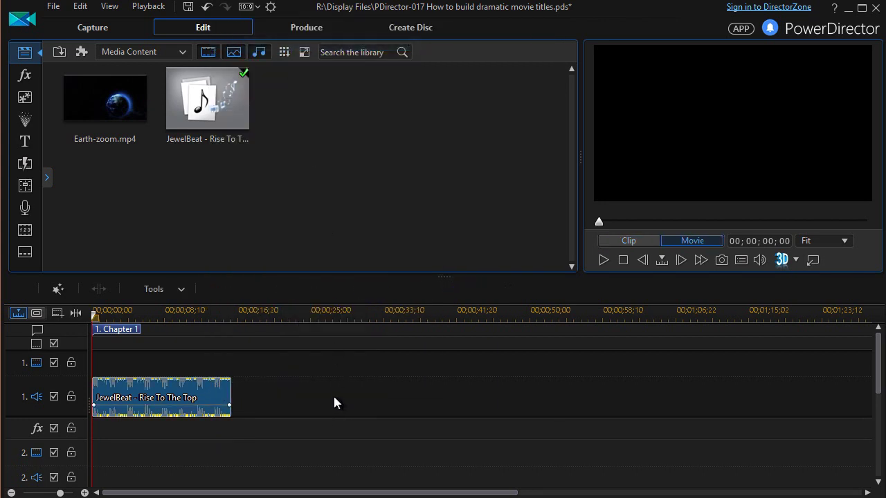
right_click(334, 397)
mouse_move(368, 150)
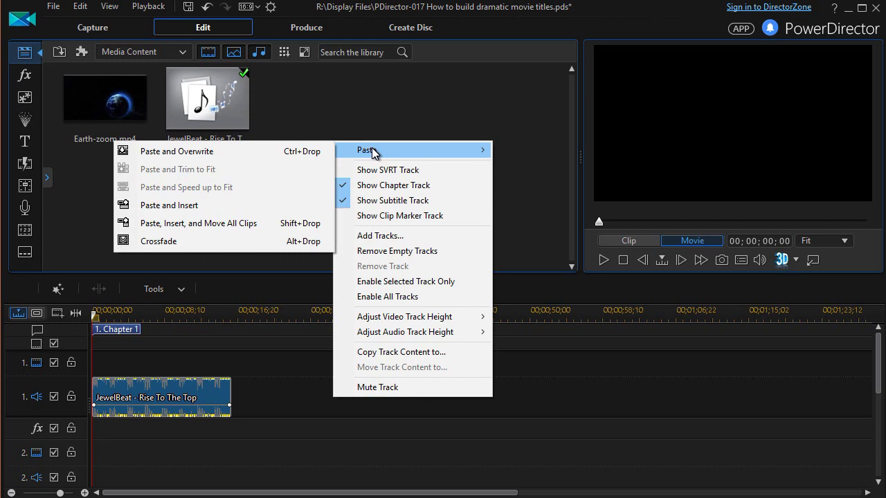
left_click(226, 205)
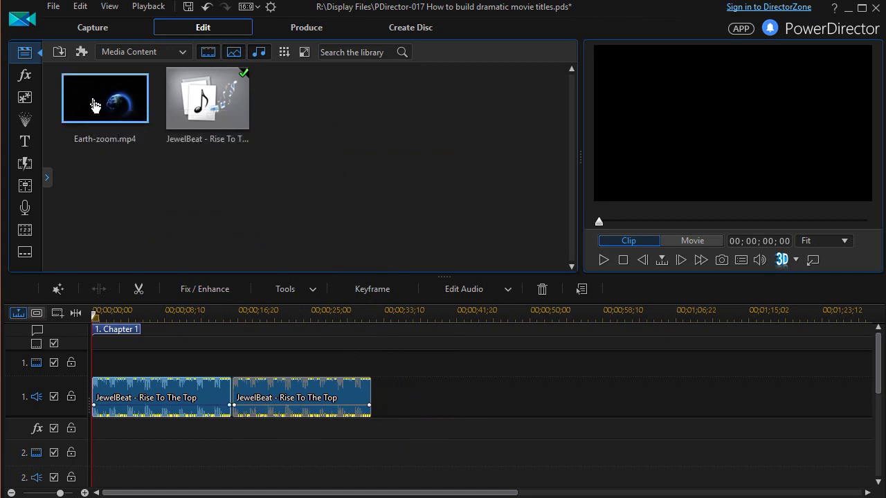
left_click_drag(96, 105, 50, 464)
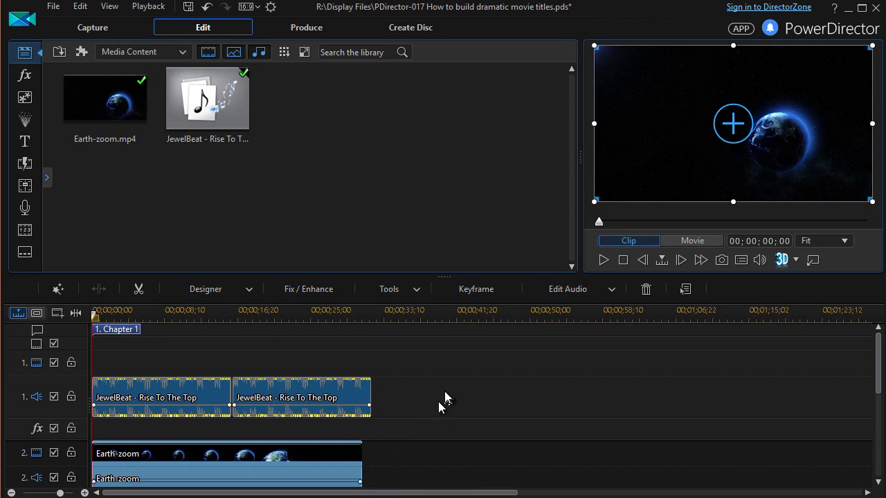
Scroll the timeline to check Earth-zoom sits on video track 2.
scroll(446, 368, "down", 2)
scroll(446, 369, "up", 2)
scroll(445, 369, "down", 2)
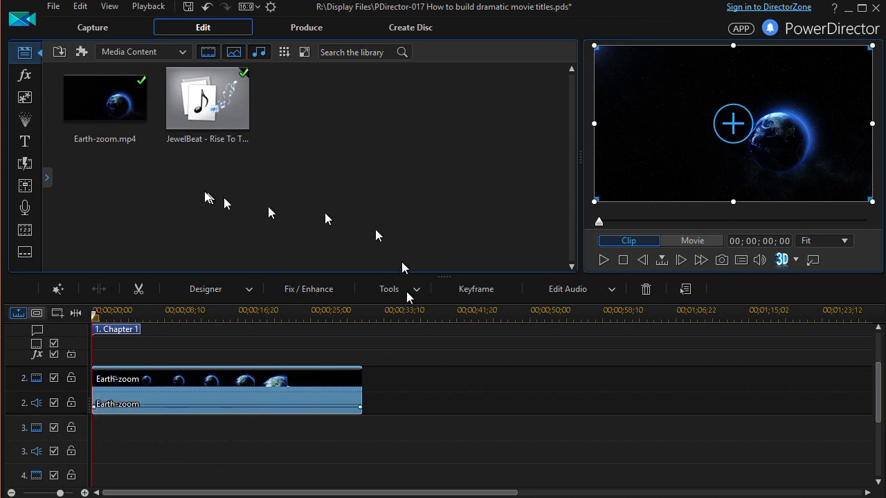
Drop the Default title at the start of track 3 and set its duration to 00;00;04;00.
left_click(31, 147)
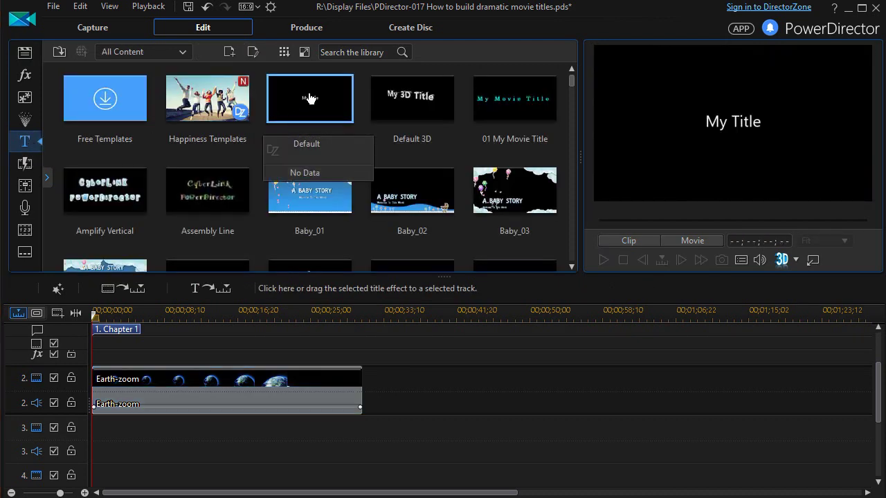
left_click_drag(309, 99, 40, 455)
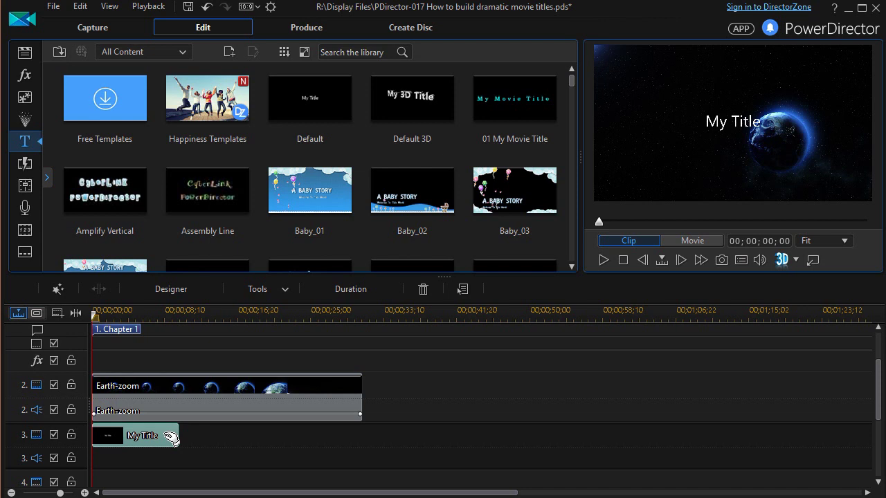
left_click(331, 288)
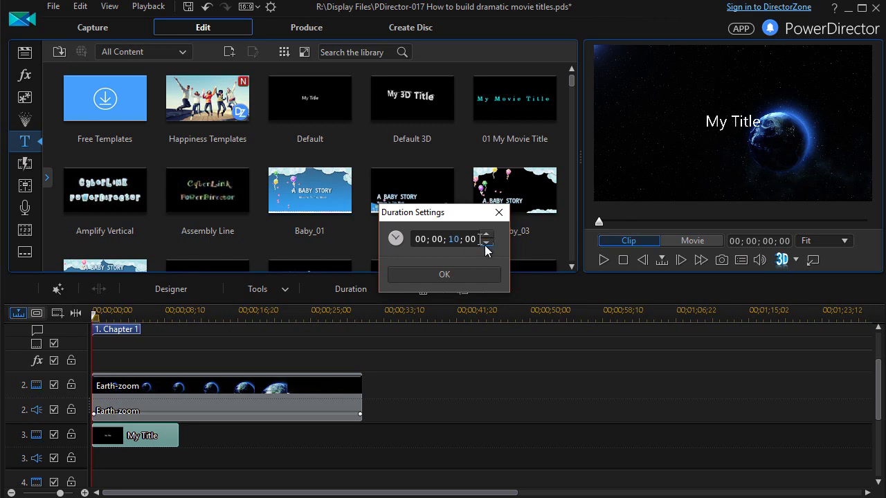
left_click(485, 243)
left_click(485, 243)
left_click(447, 273)
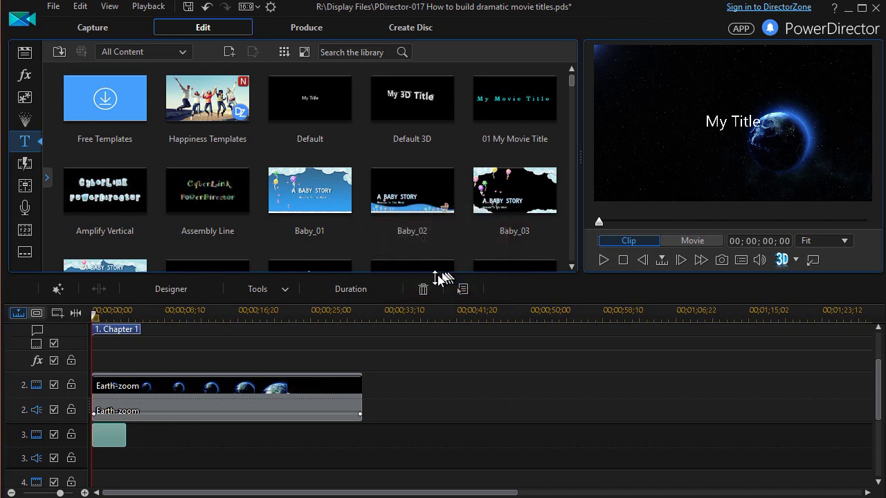
mouse_move(104, 441)
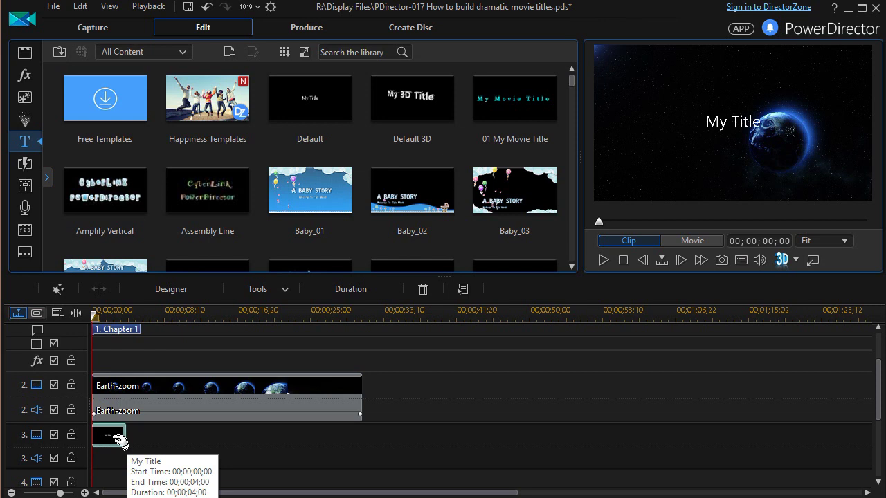
In Title Designer, move the My Title text to the upper-left and set its font to Adobe Caslon Pro Bold.
double_click(114, 439)
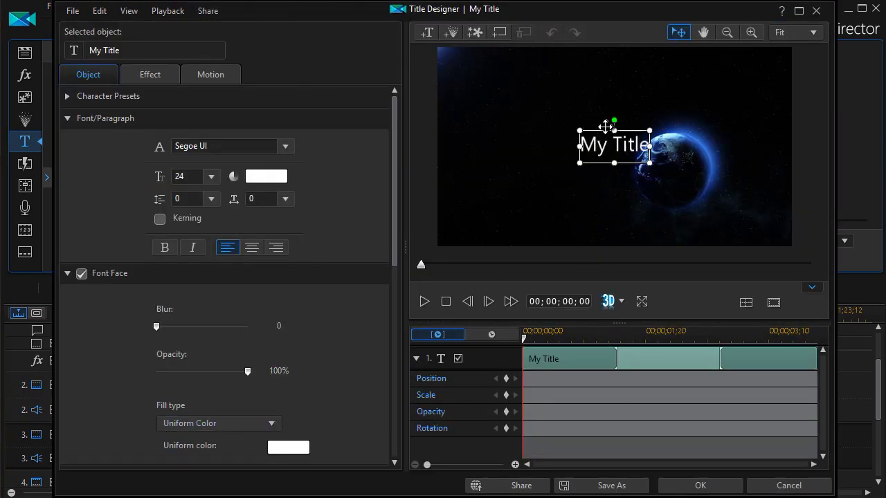
left_click_drag(603, 129, 483, 76)
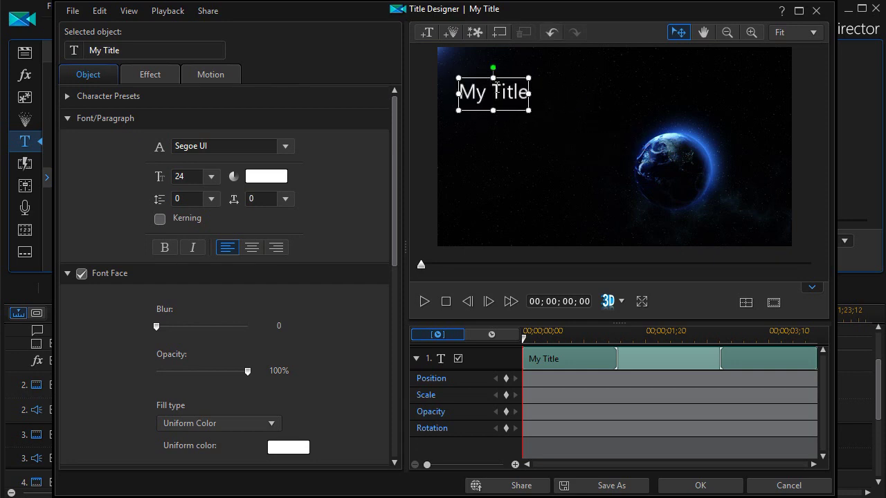
left_click(288, 147)
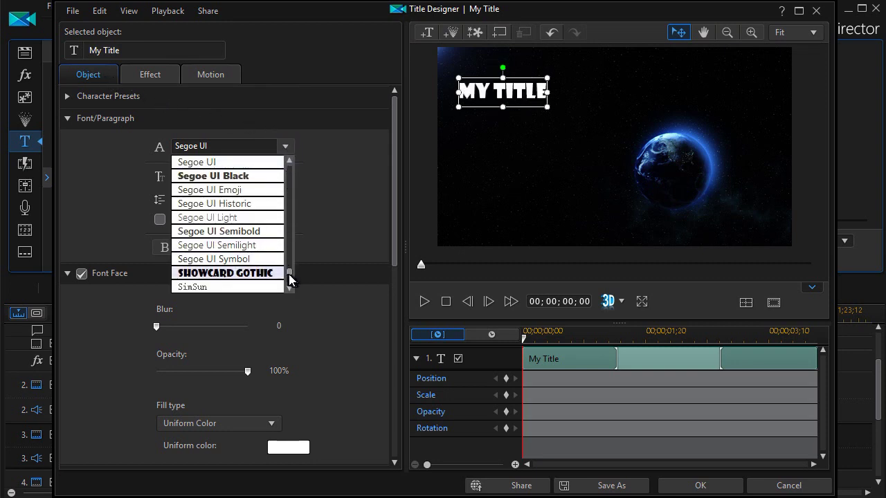
left_click_drag(289, 278, 283, 183)
left_click(281, 187)
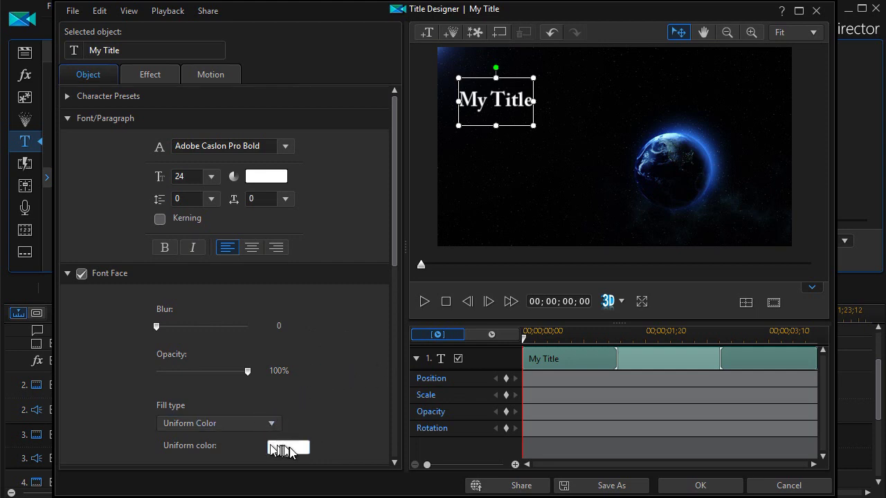
Give the text a 2 Color Gradient fill with a pale lavender starting colour.
scroll(395, 258, "down", 5)
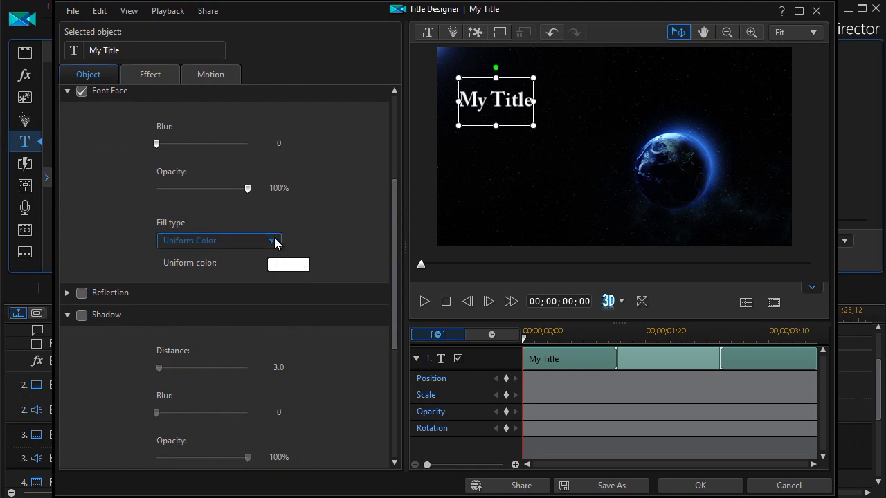
left_click(274, 240)
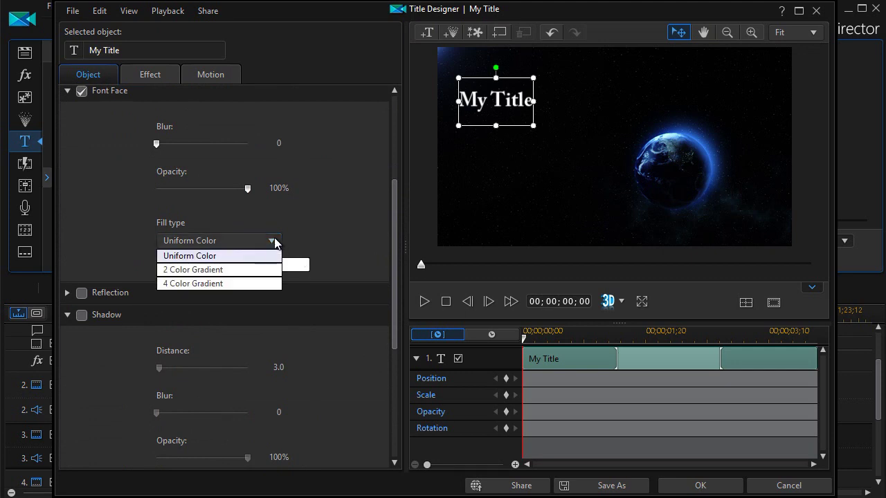
left_click(248, 272)
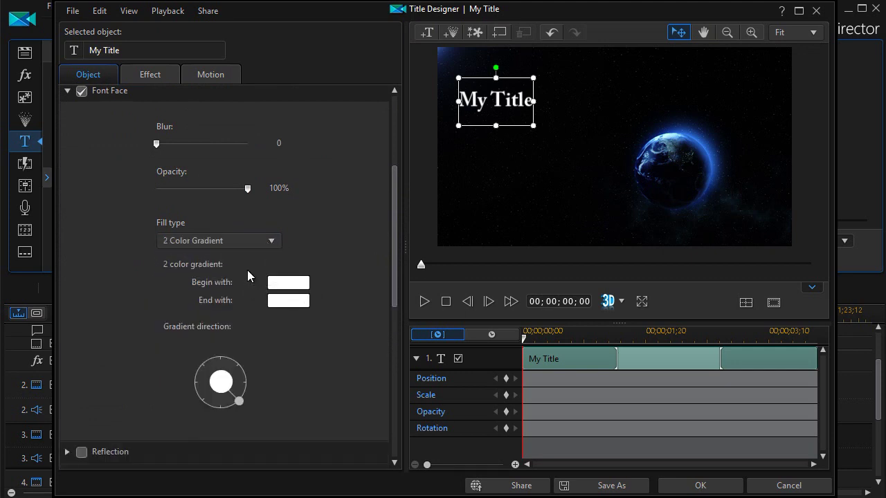
left_click(298, 289)
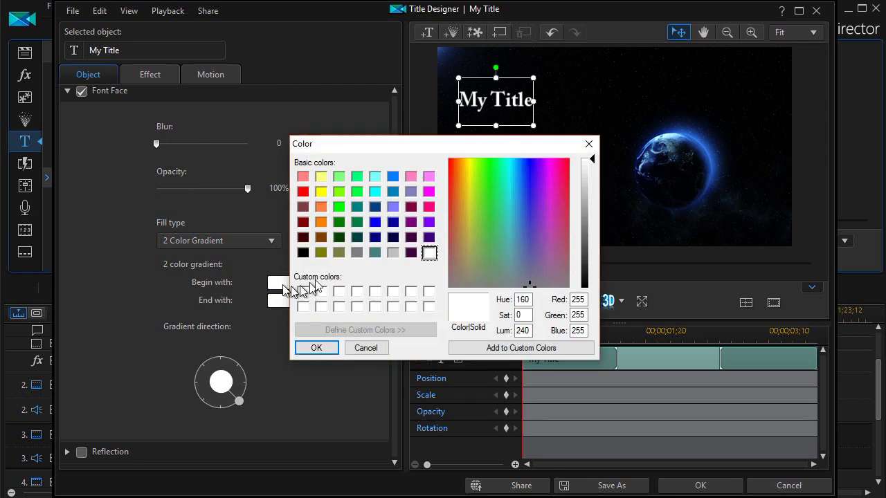
left_click(528, 171)
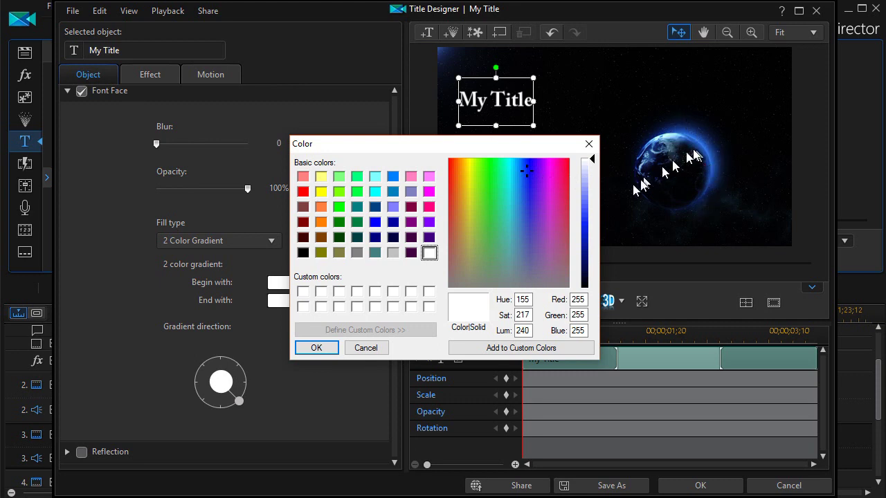
left_click(584, 176)
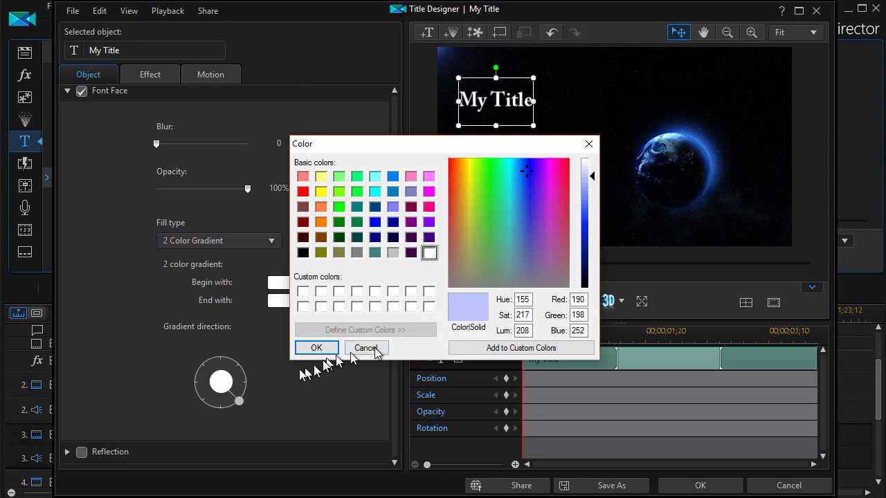
left_click(319, 349)
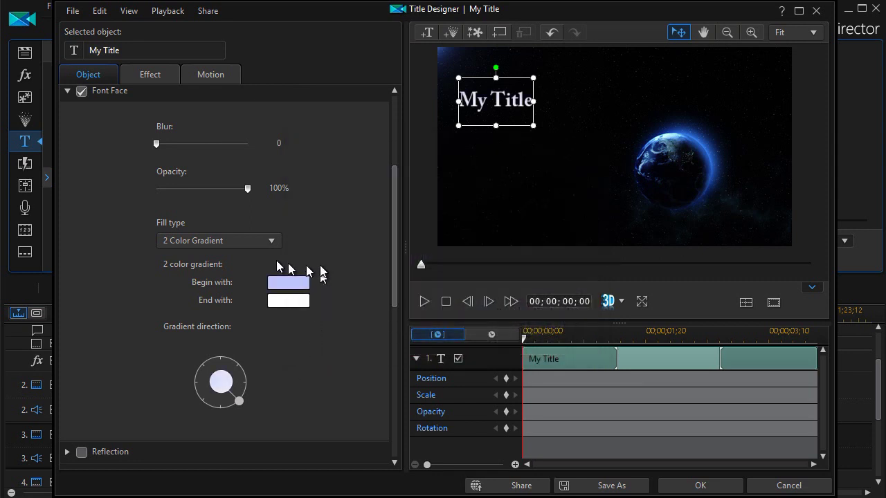
Make the gradient's ending colour medium blue and point the gradient straight down.
left_click(292, 300)
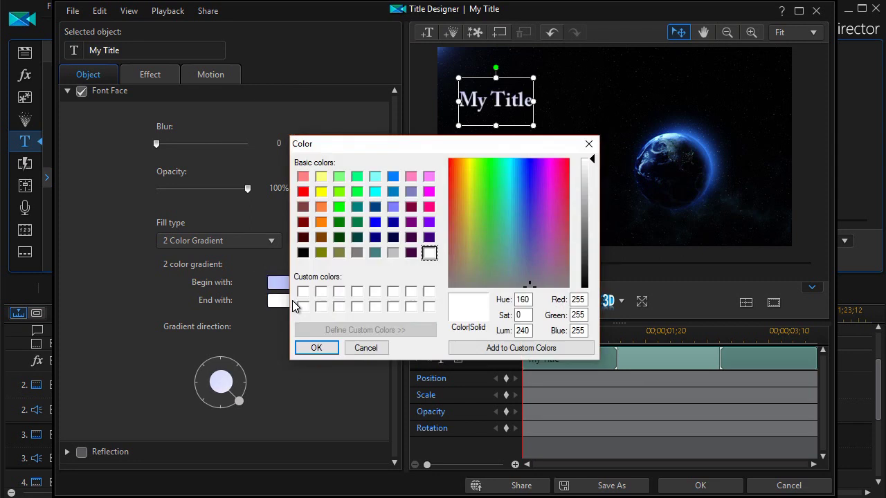
left_click(517, 198)
left_click(517, 209)
left_click(585, 228)
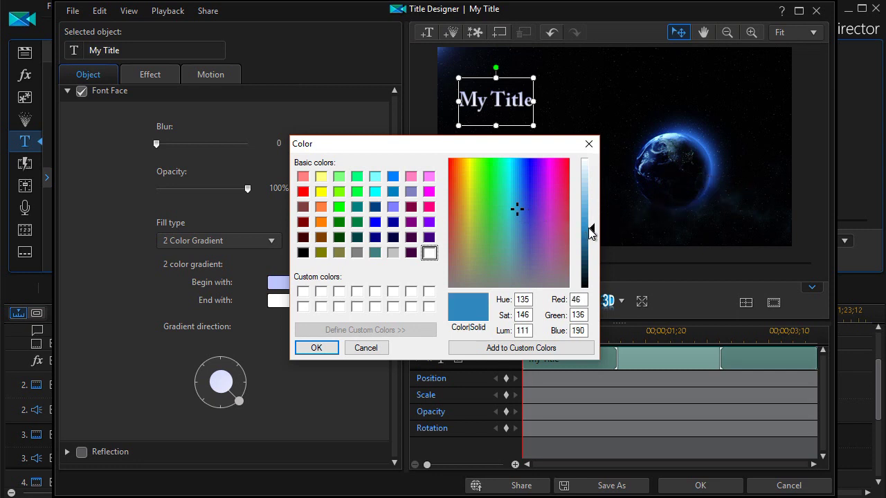
left_click(317, 348)
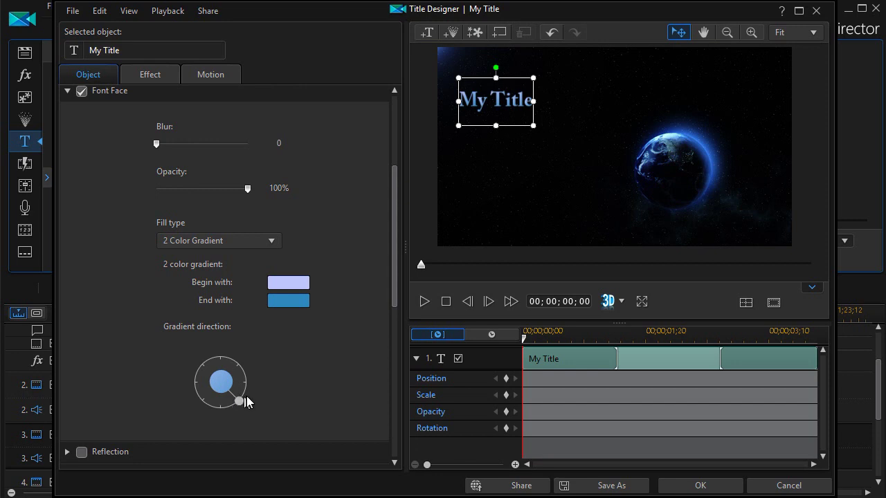
left_click_drag(236, 405, 230, 408)
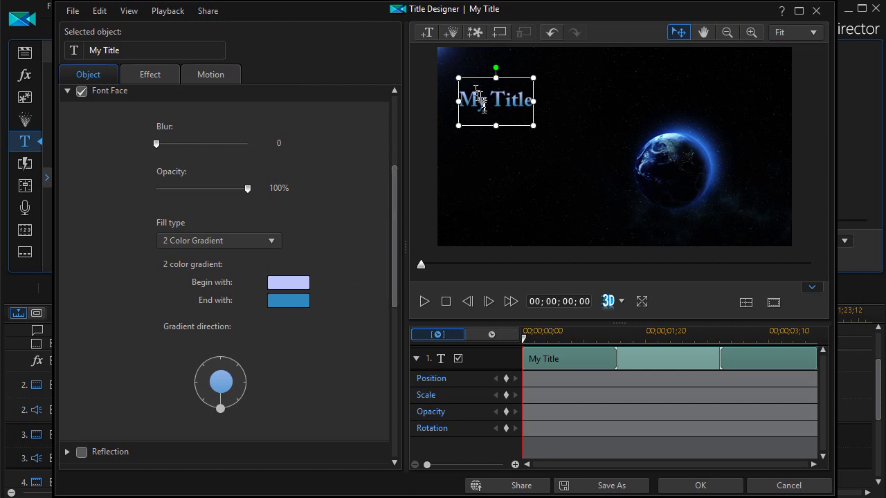
Enable a white shadow on the title text with a distance of 0.5.
left_click_drag(394, 206, 390, 277)
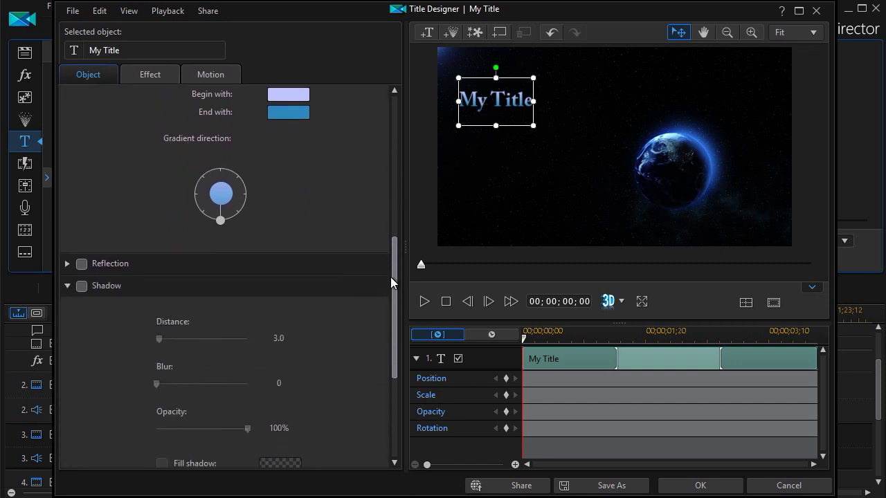
left_click(83, 290)
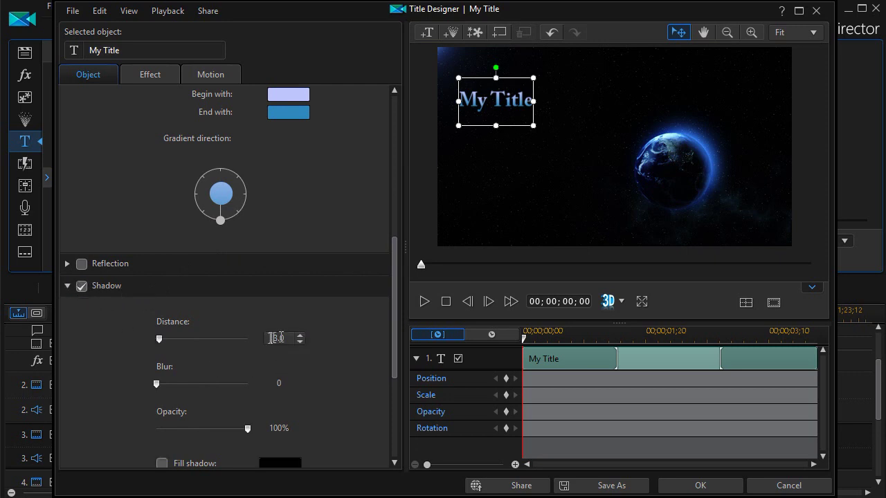
left_click_drag(147, 339, 119, 344)
left_click_drag(393, 312, 379, 358)
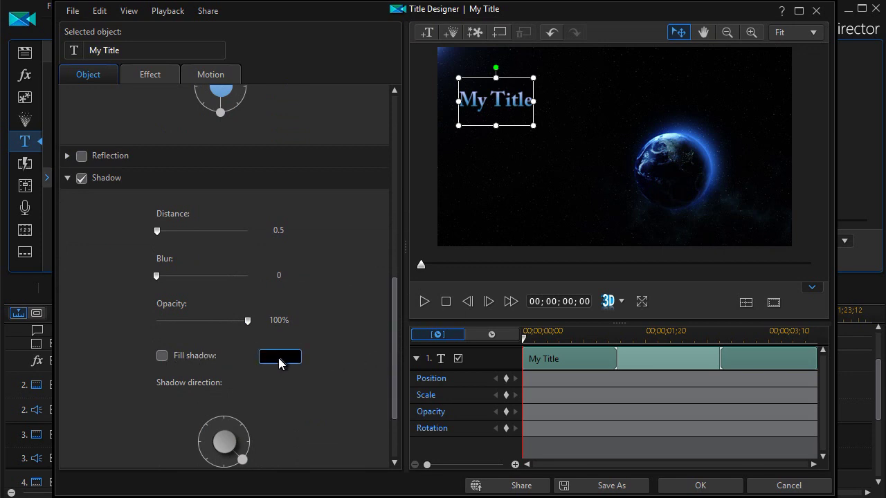
left_click(279, 357)
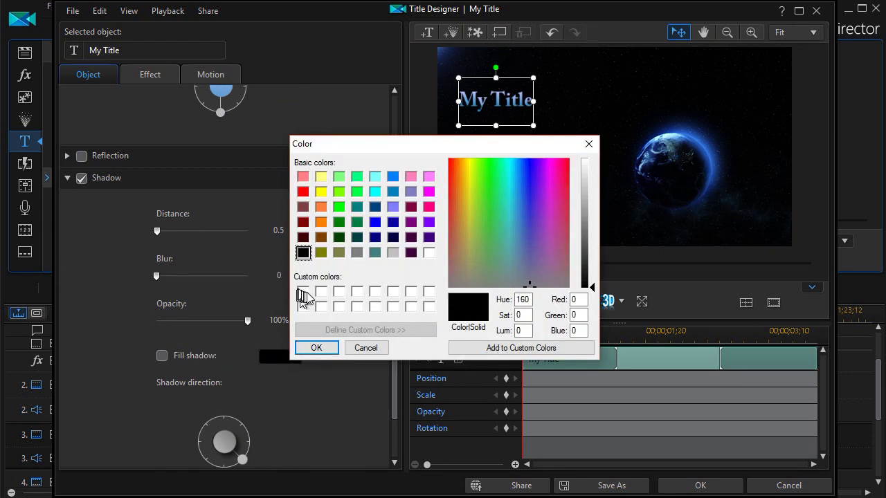
left_click(429, 252)
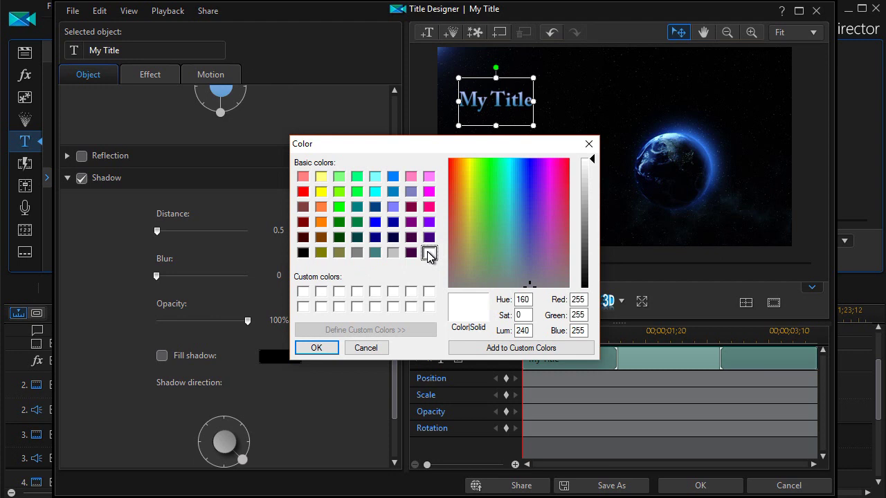
left_click(318, 348)
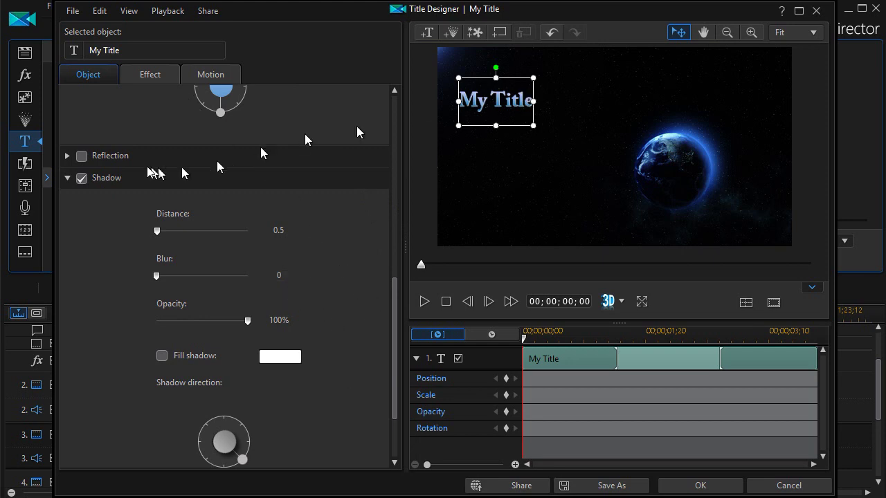
left_click(150, 76)
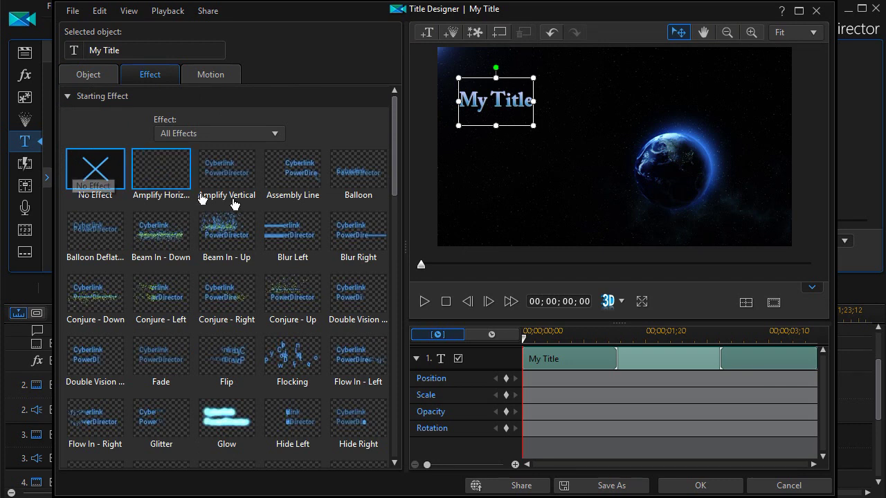
Apply Wipe Right as the title's starting effect and Fade as its ending effect.
left_click_drag(393, 190, 375, 389)
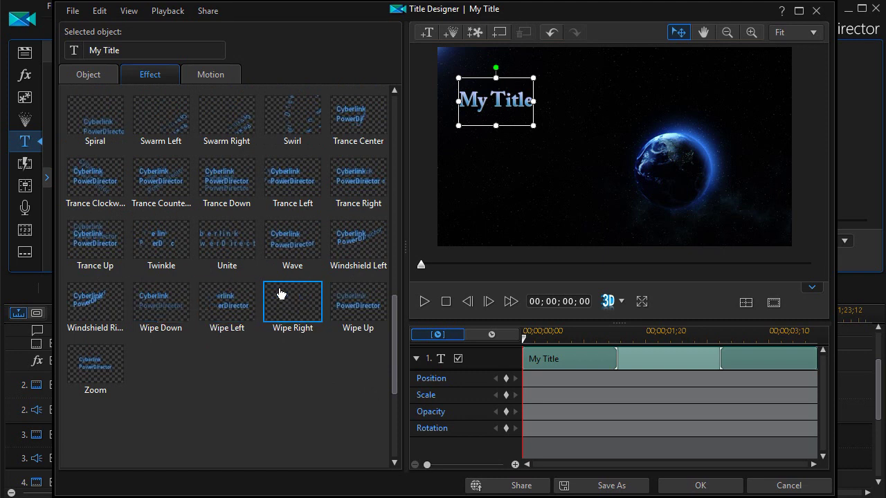
left_click(294, 304)
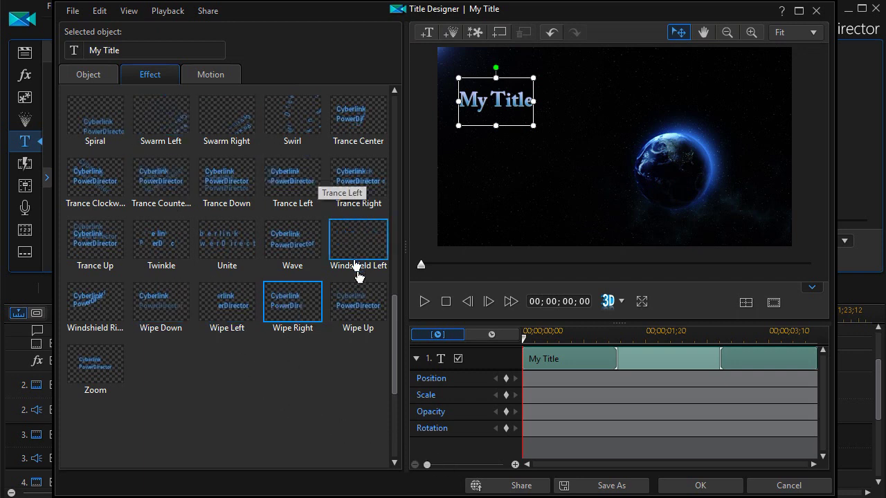
left_click_drag(393, 309, 376, 69)
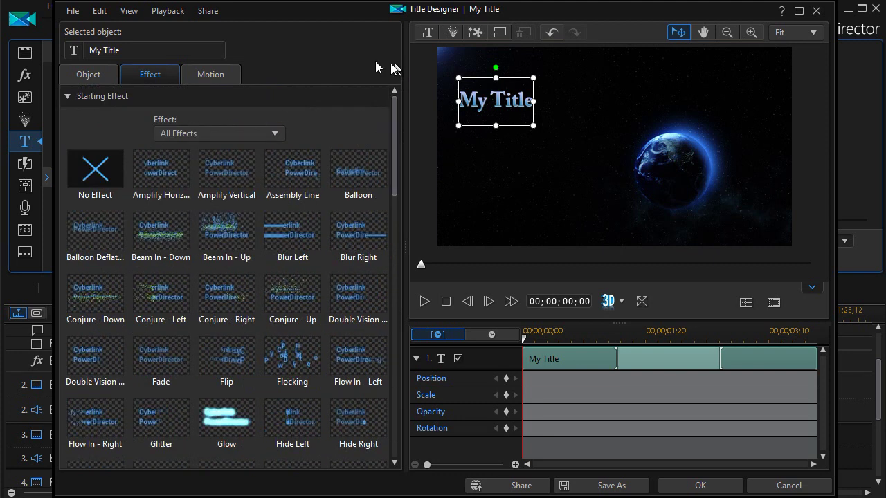
left_click(68, 97)
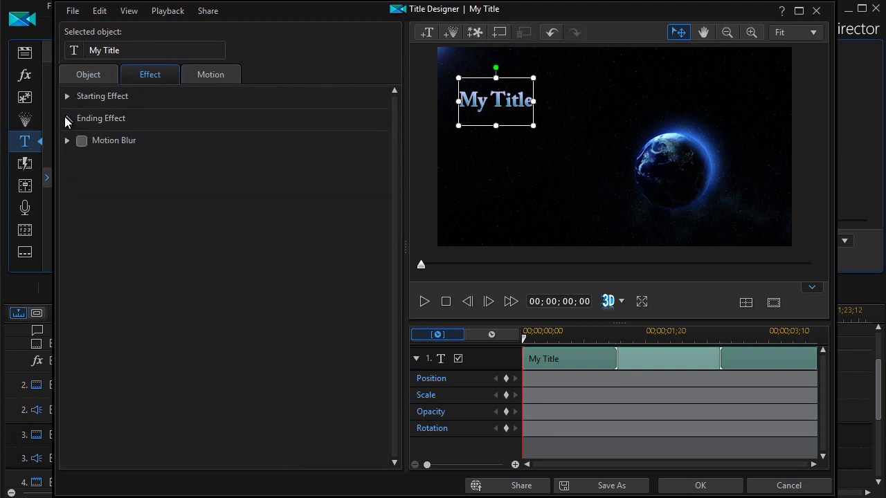
left_click(67, 119)
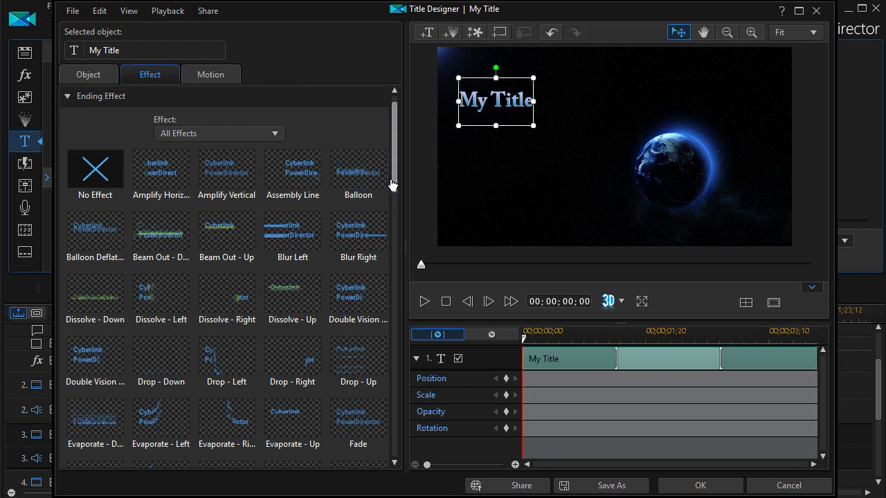
scroll(394, 190, "down", 2)
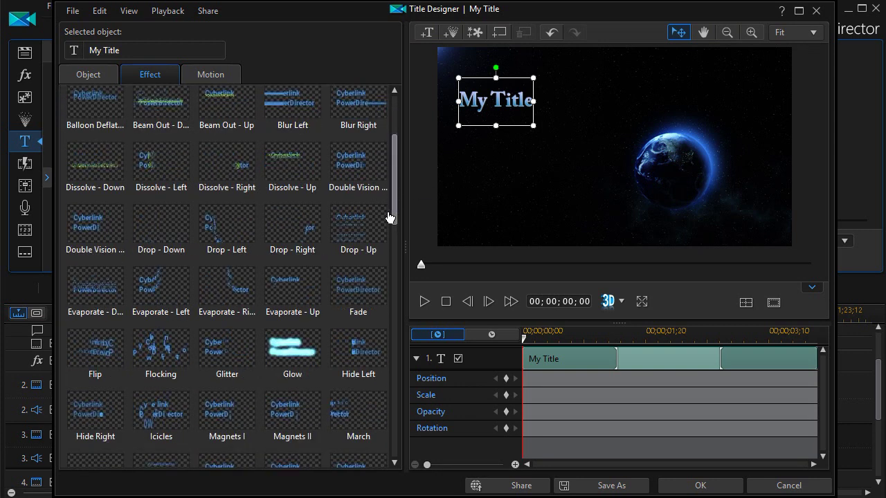
left_click(366, 295)
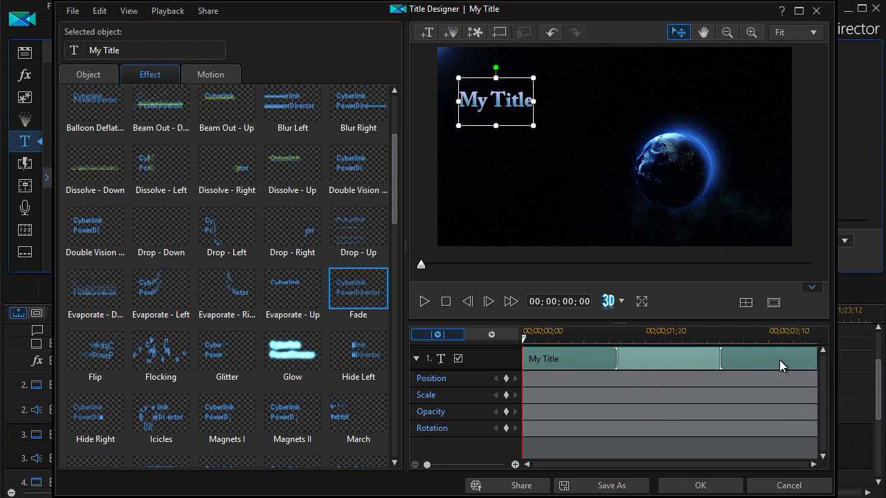
Extend the wipe-in to about two seconds, start the fade-out later, and close the designer.
left_click(619, 358)
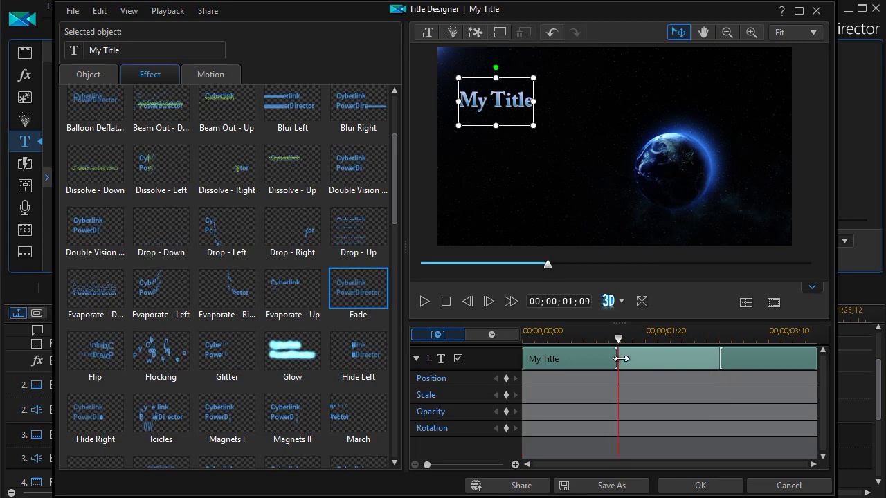
left_click_drag(621, 359, 668, 367)
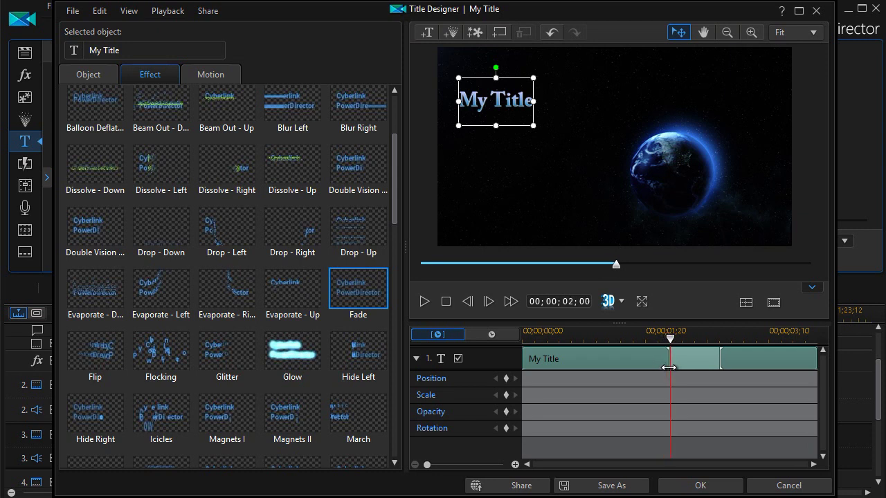
left_click(721, 356)
left_click_drag(721, 356, 743, 365)
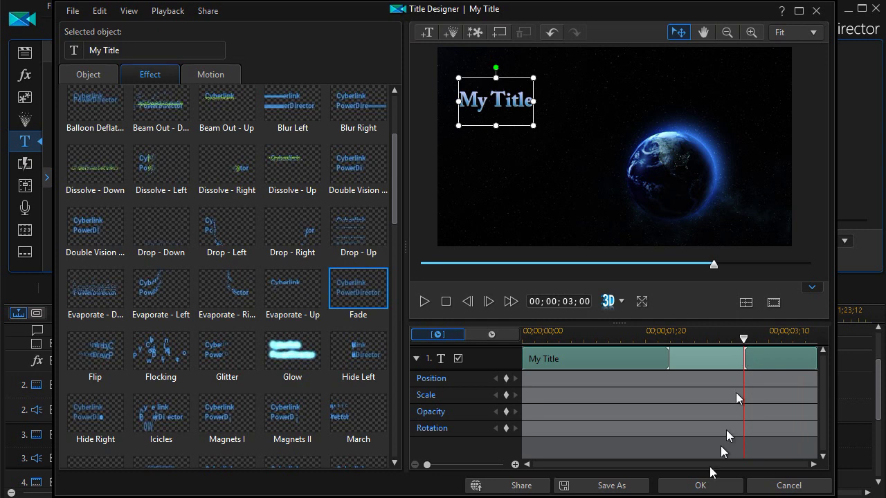
left_click(700, 485)
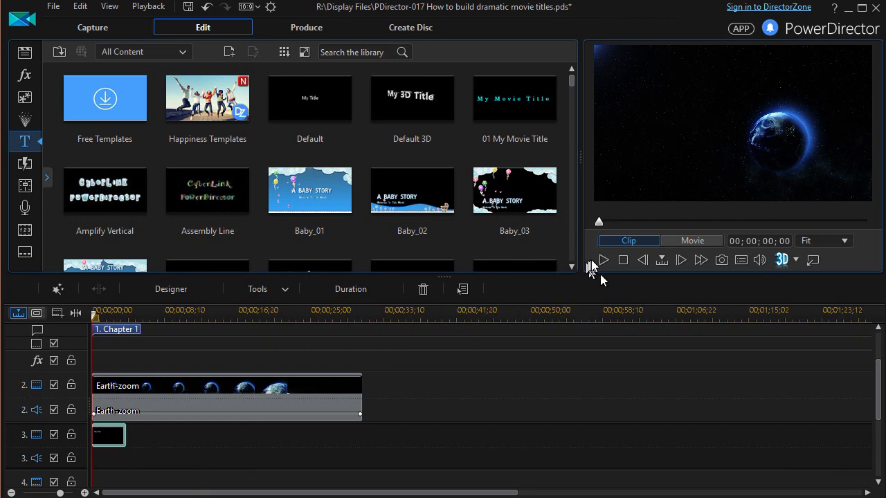
Replace the track 3 title's My Title text with the first actor's full name.
double_click(109, 439)
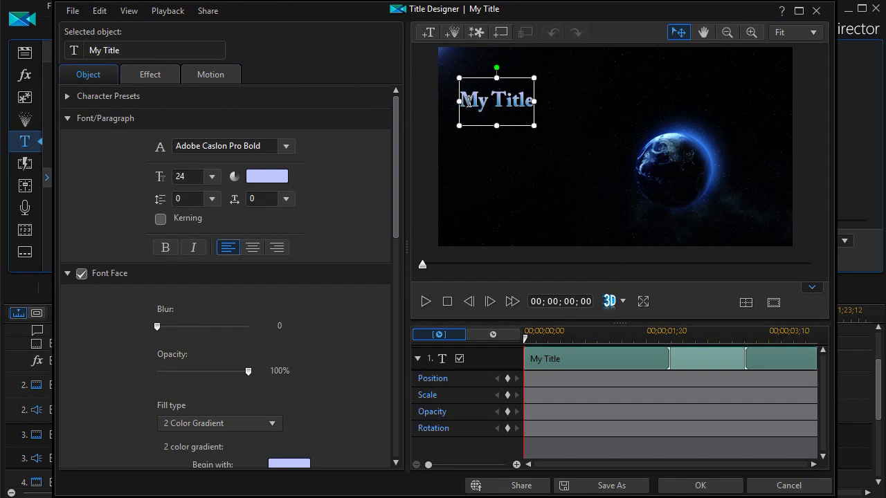
left_click_drag(459, 101, 546, 102)
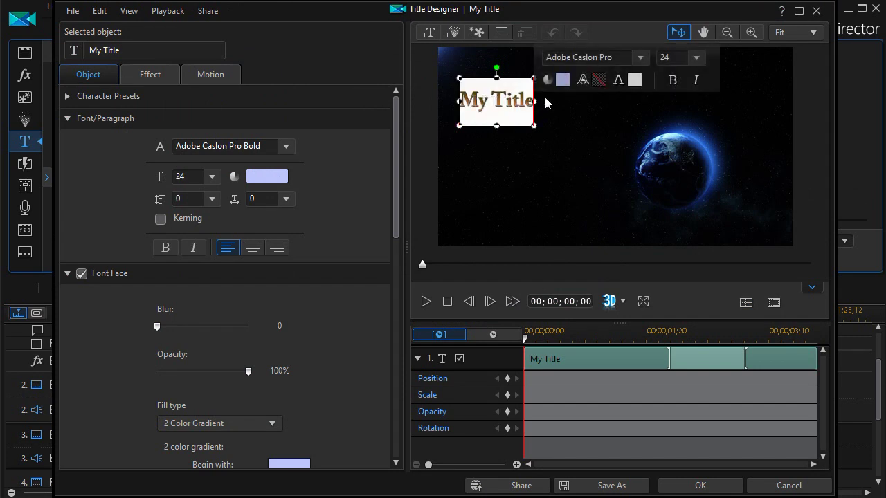
type("Bene")
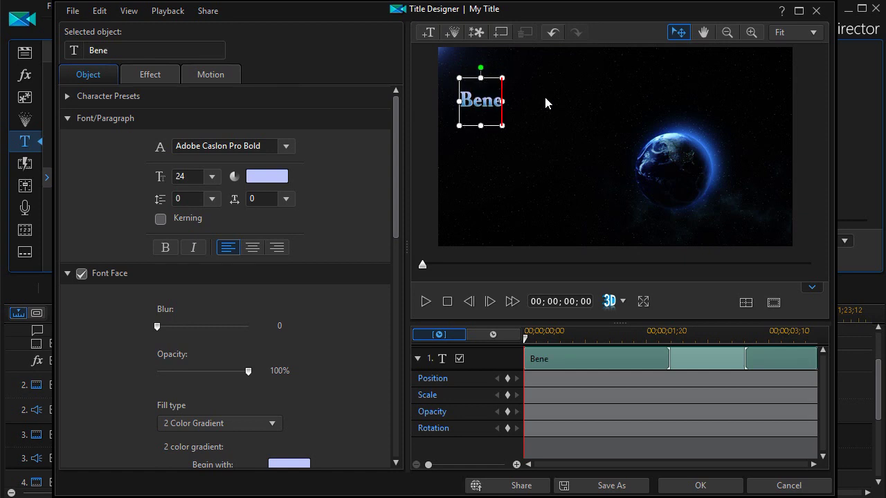
type("dict Cum")
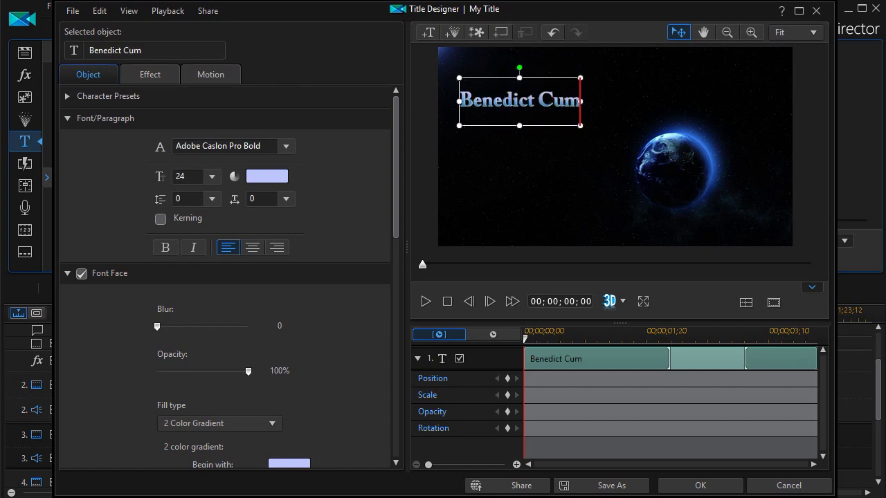
type("berbatch")
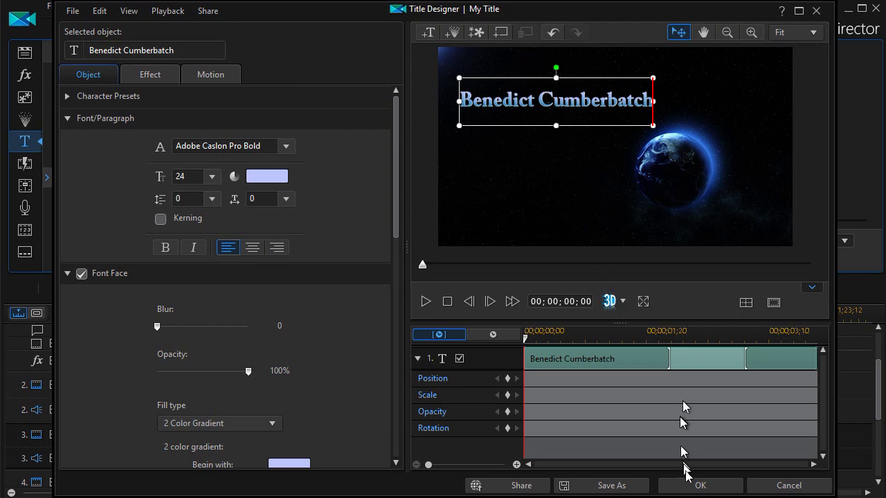
left_click(708, 485)
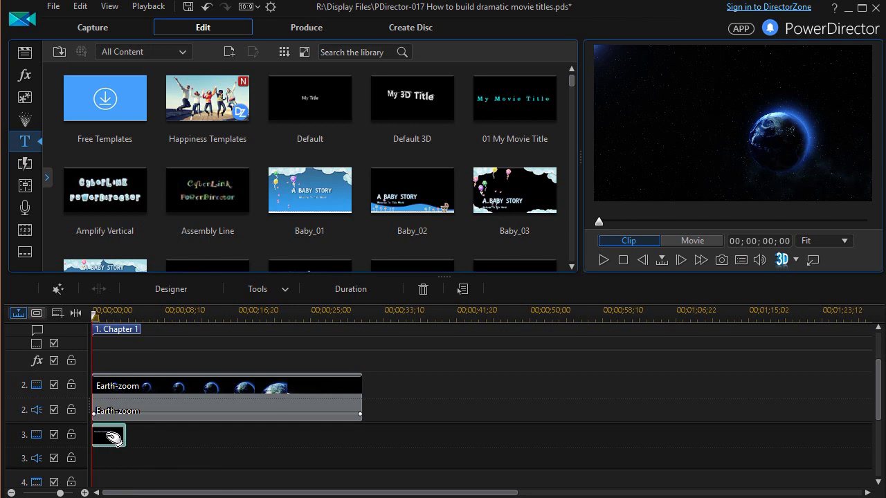
Copy the name title and paste-insert two more copies back to back on track 3.
right_click(112, 436)
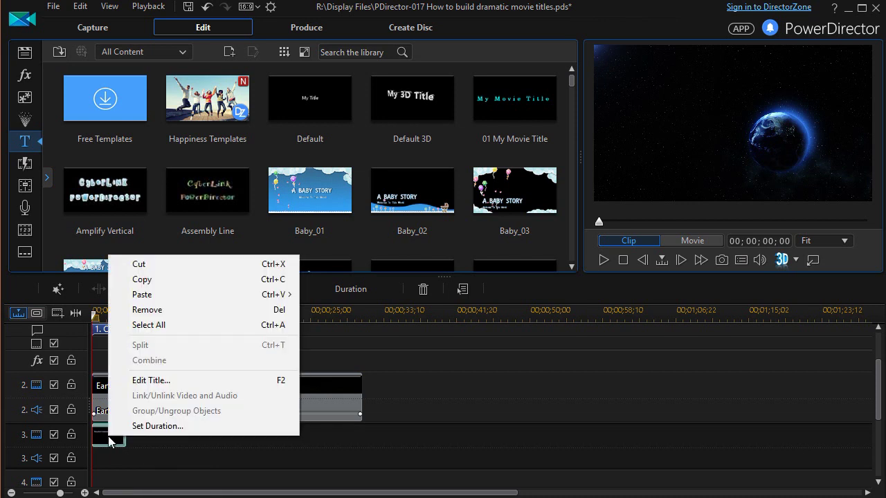
left_click(174, 279)
left_click(176, 433)
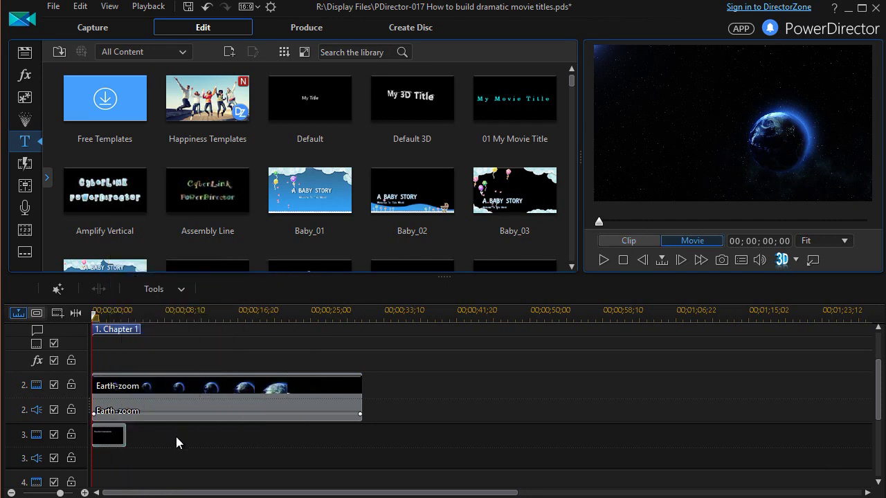
right_click(176, 435)
mouse_move(218, 213)
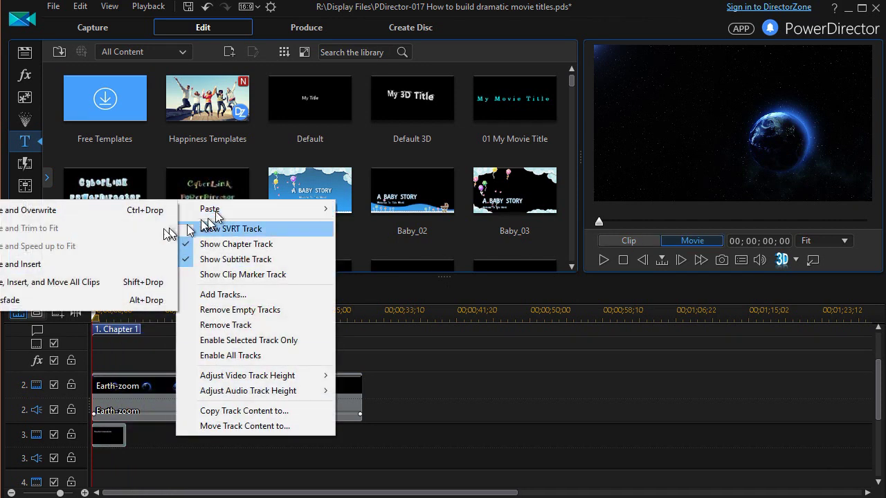
left_click(103, 261)
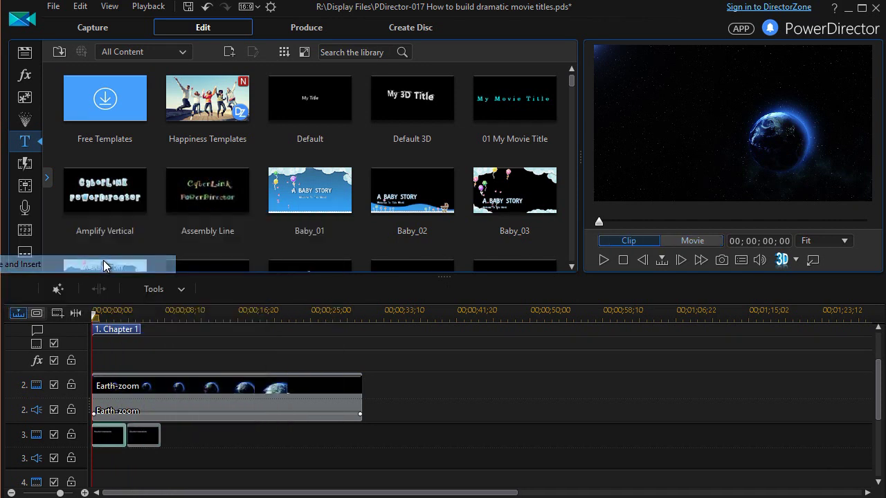
right_click(152, 435)
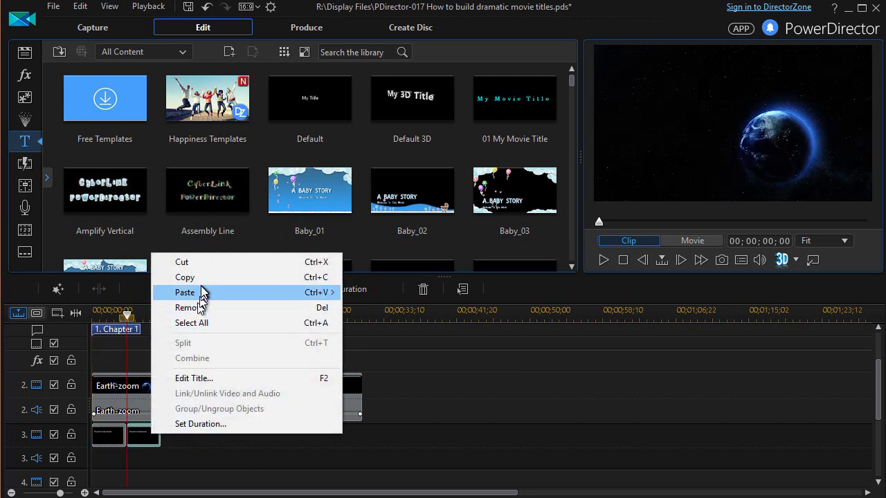
mouse_move(198, 293)
left_click(50, 347)
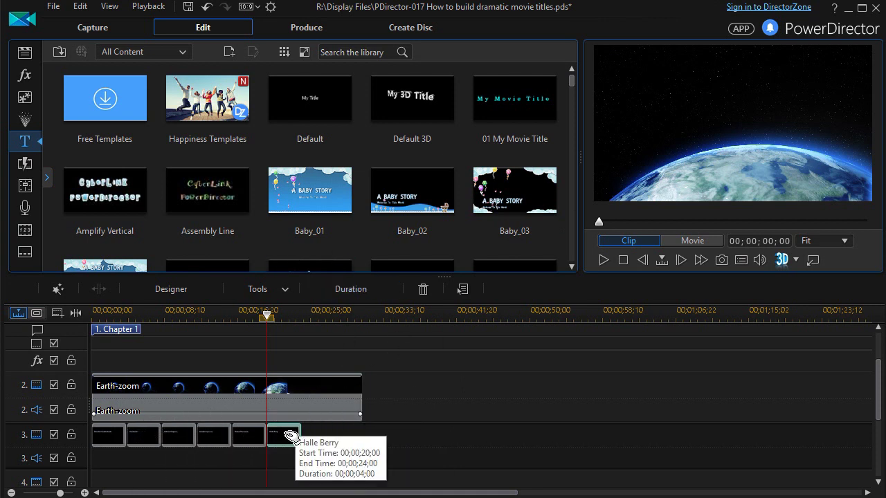
Copy the Halle Berry title clip and paste-insert the duplicate after it on track 3.
right_click(292, 434)
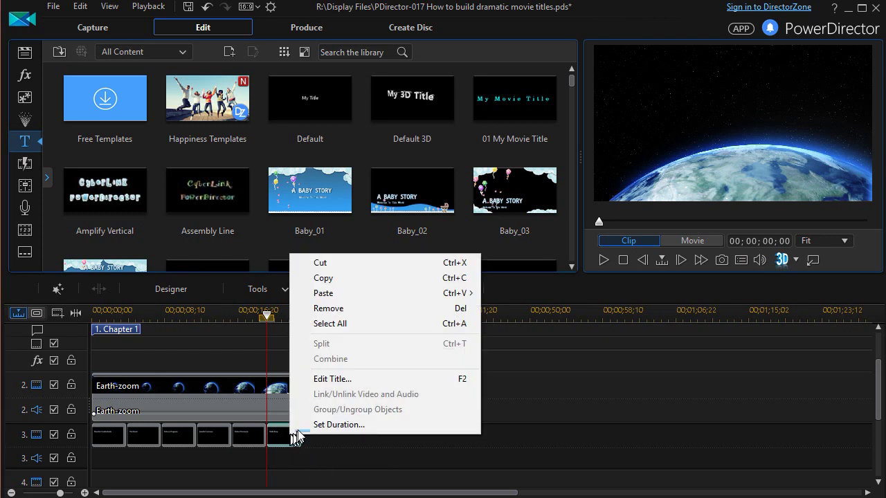
left_click(326, 279)
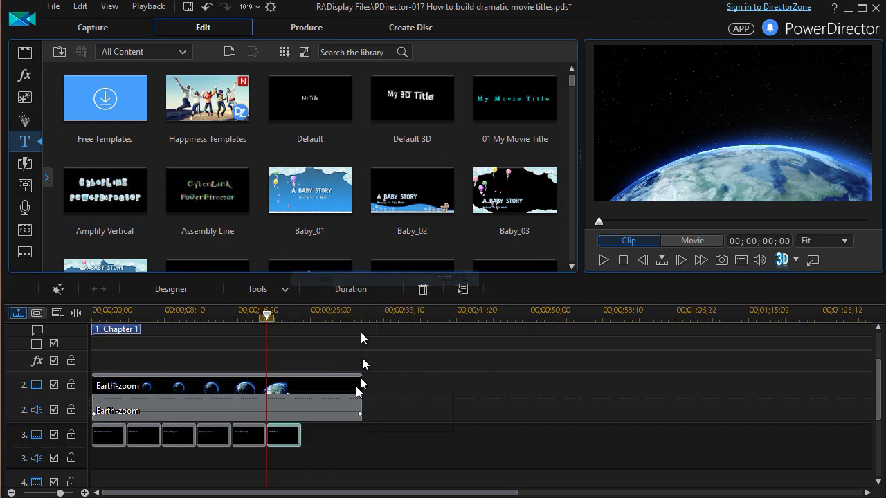
right_click(337, 429)
mouse_move(371, 202)
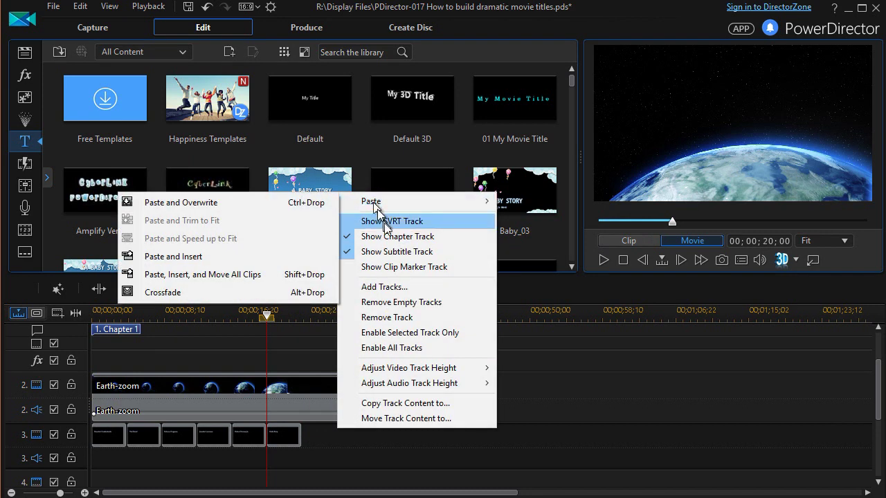
left_click(197, 263)
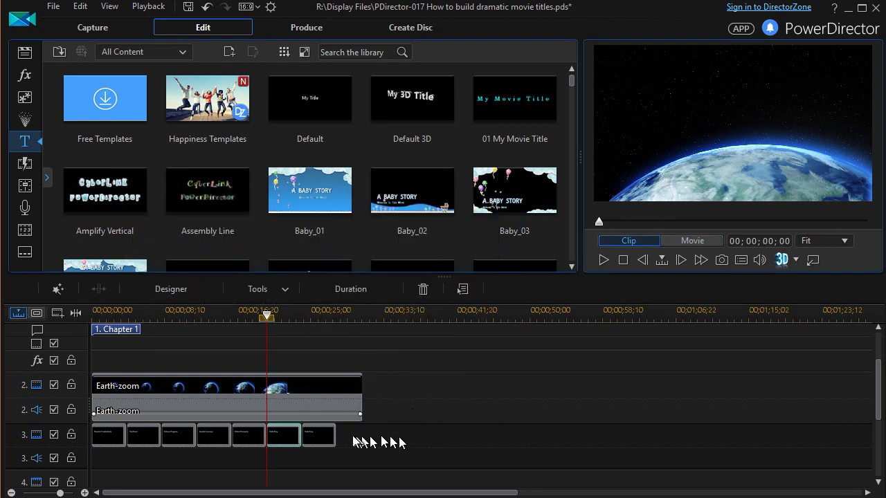
scroll(433, 429, "up", 3)
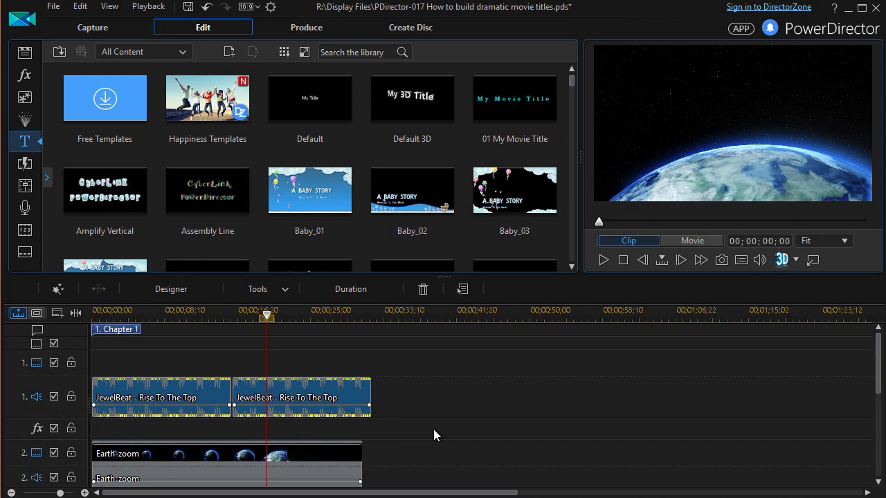
scroll(433, 429, "down", 3)
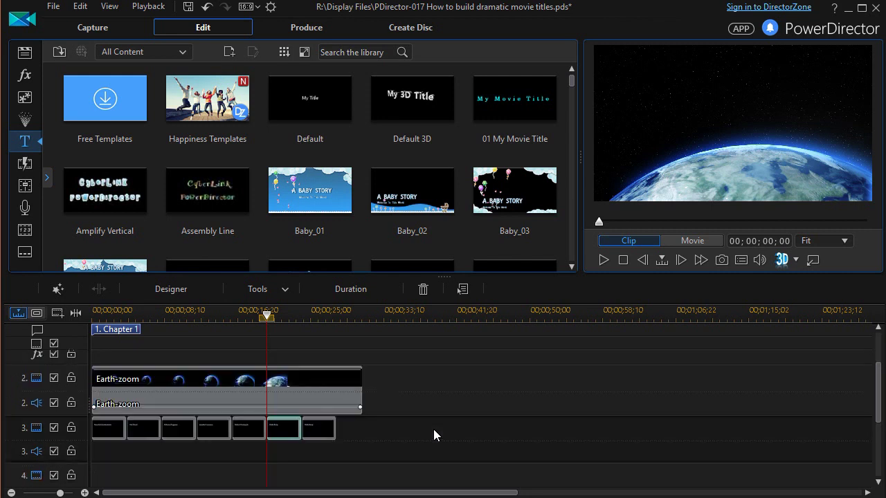
Stretch the new title clip to 8 seconds so it ends at 00;00;32;00.
left_click(325, 428)
left_click_drag(336, 430, 377, 436)
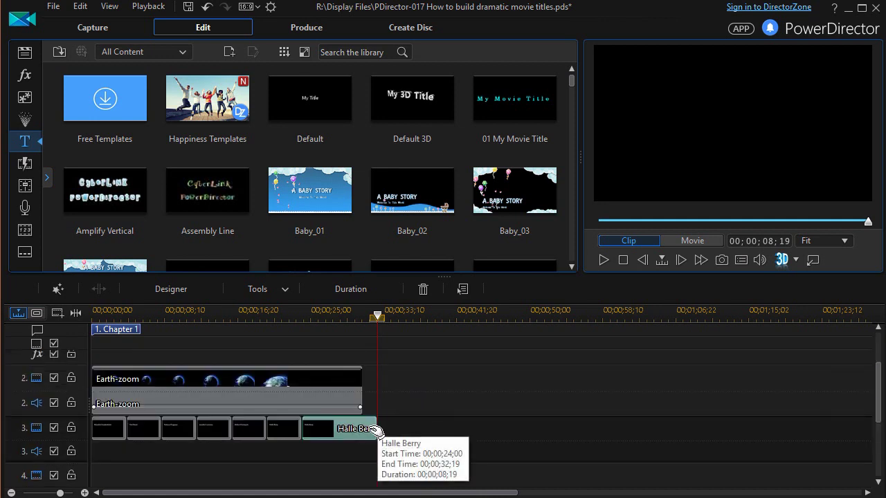
left_click_drag(375, 430, 372, 431)
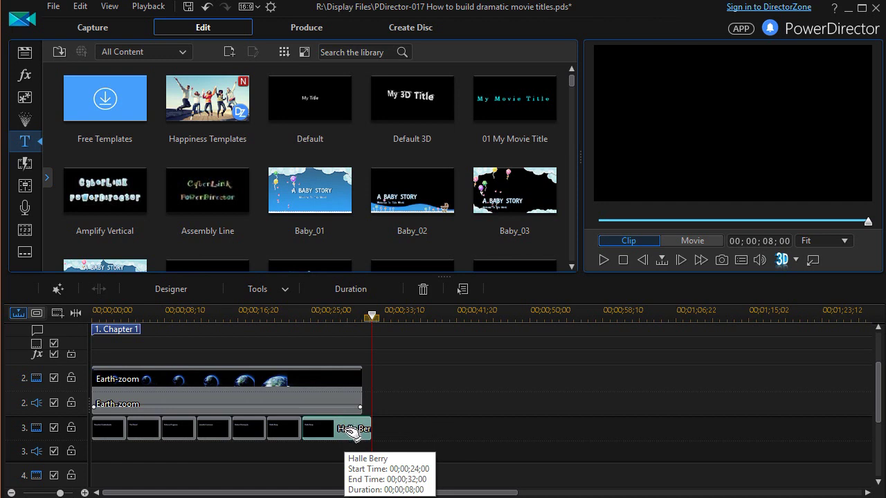
double_click(353, 432)
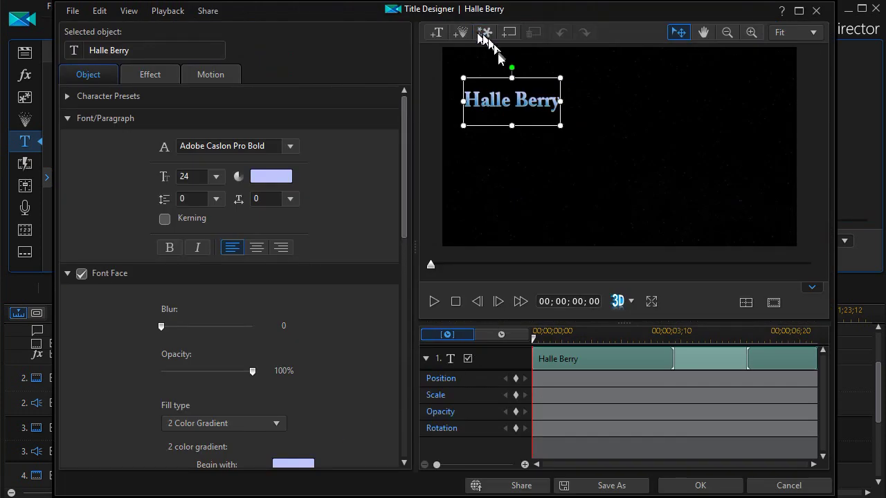
Move the title text down and right, and replace it with 'Lost and Forgotten'.
left_click_drag(496, 75, 513, 179)
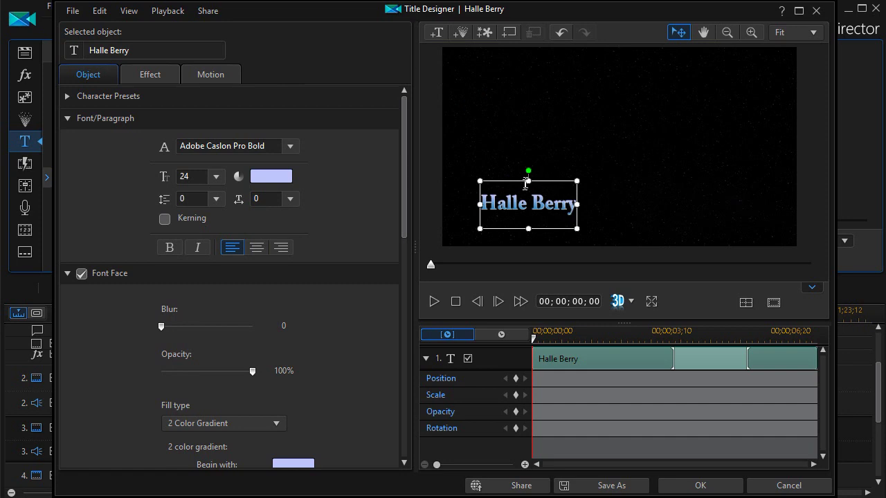
left_click_drag(521, 179, 600, 182)
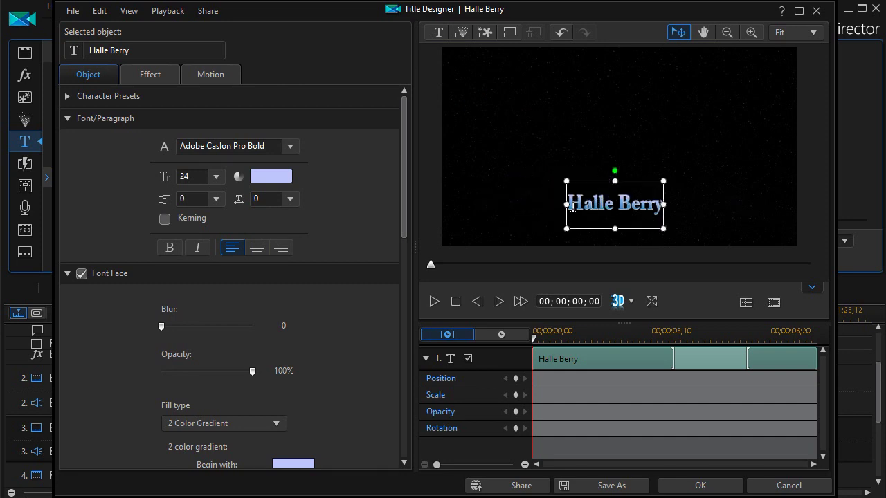
left_click_drag(567, 205, 671, 205)
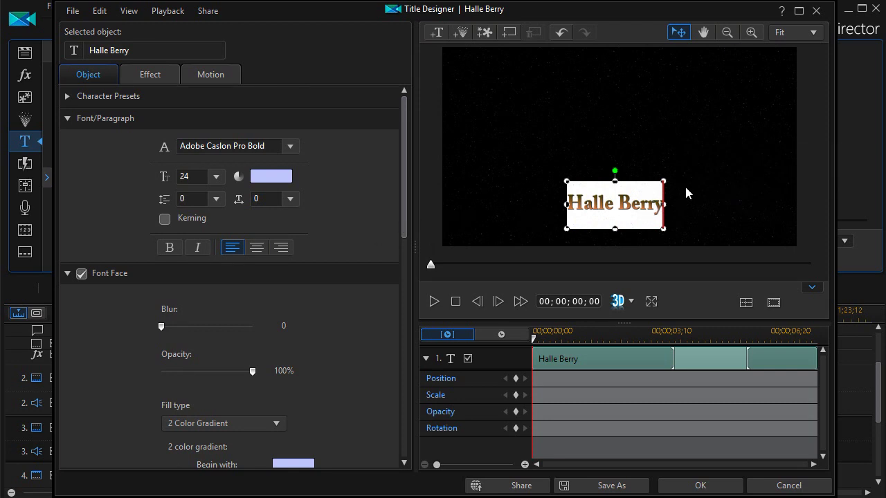
type("Lost and Forgotten")
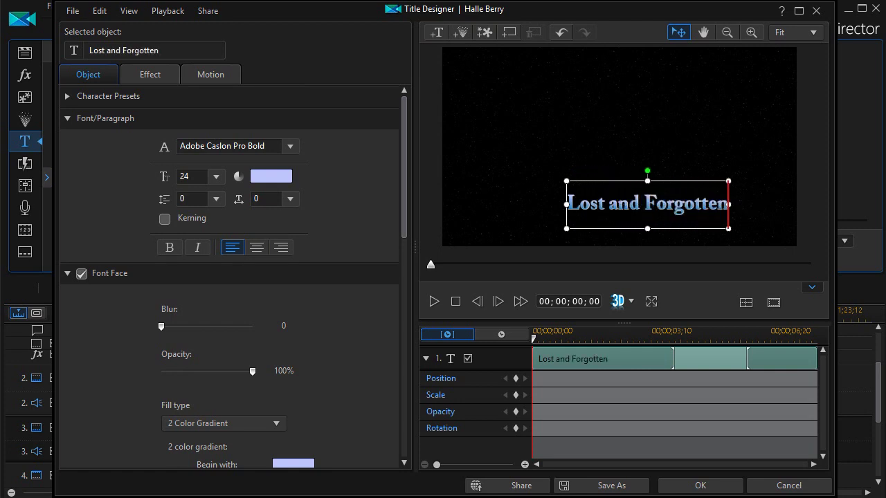
Set the title's font size to 36 and recentre it near the lower middle of the frame.
left_click(616, 203)
left_click(217, 177)
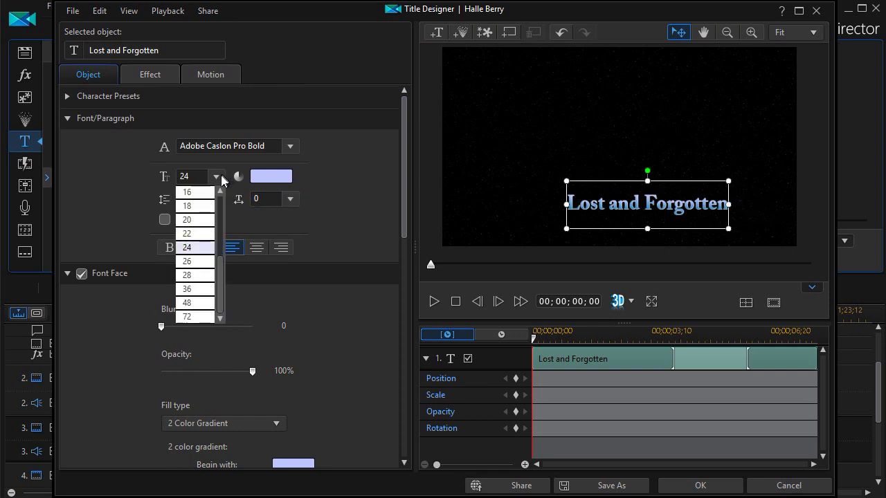
left_click(199, 292)
left_click_drag(625, 180, 553, 168)
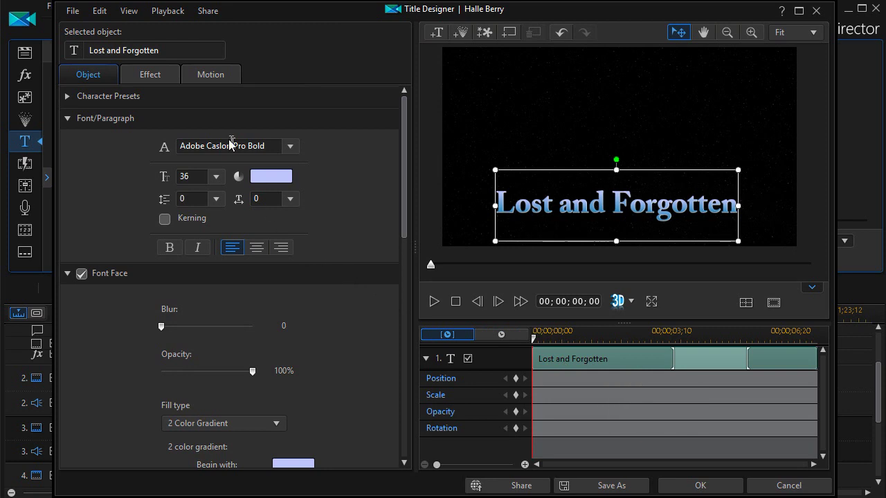
left_click(151, 77)
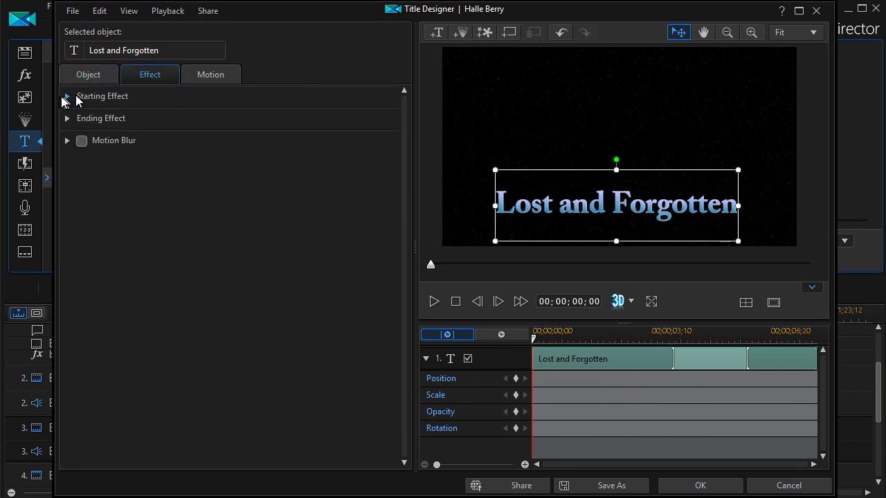
Apply the Slide Down starting effect to the 'Lost and Forgotten' title.
left_click(67, 96)
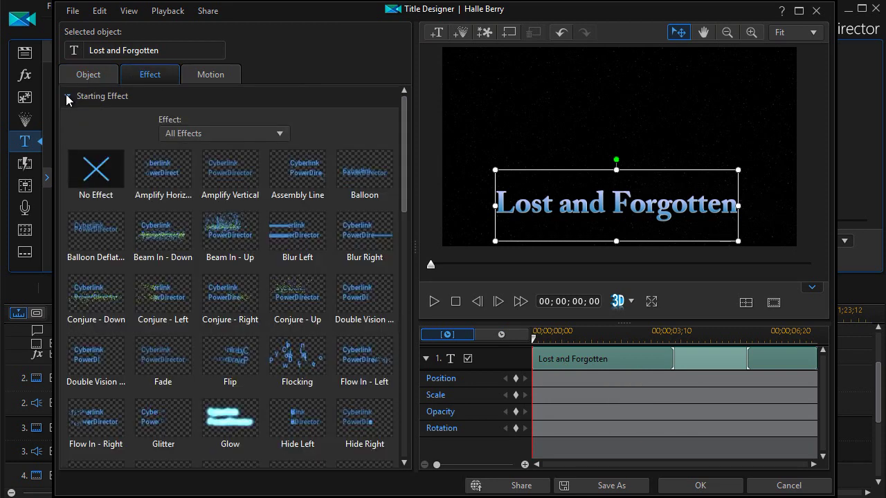
left_click_drag(403, 182, 397, 299)
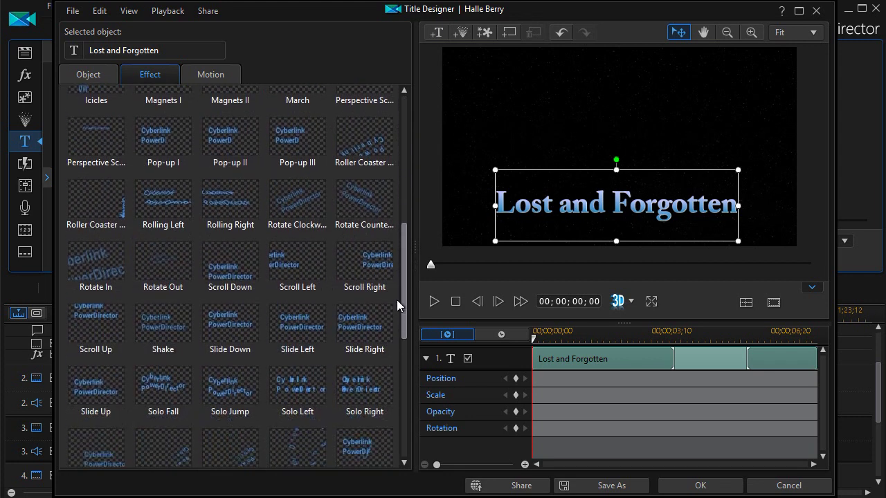
left_click(233, 271)
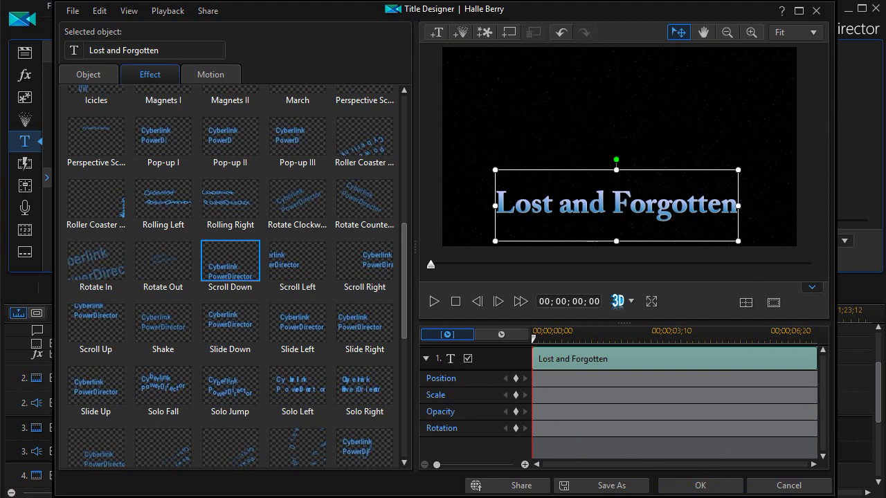
key("Down")
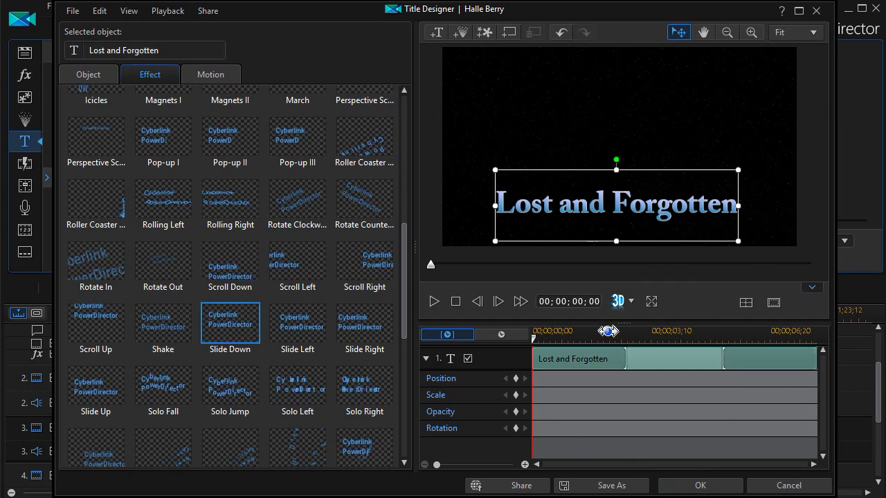
left_click(233, 335)
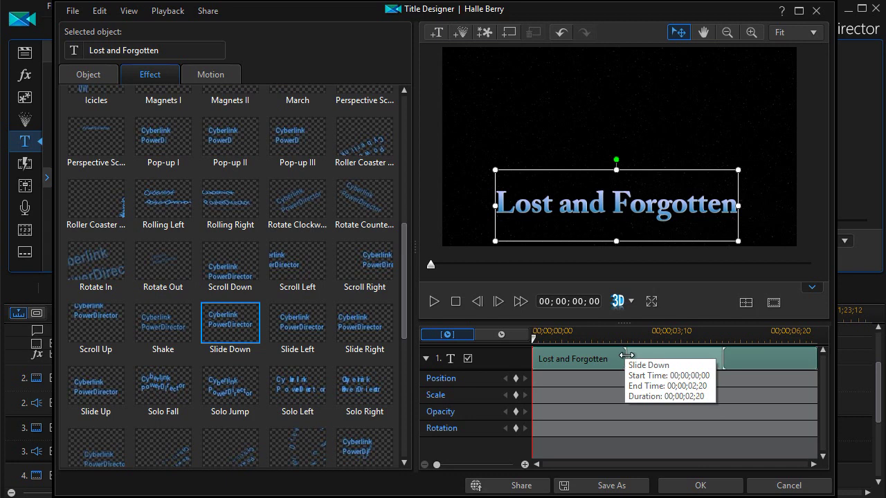
Lengthen the Slide Down entrance to about 4 seconds, move the ending effect to 06;19, and confirm.
left_click_drag(626, 354, 674, 367)
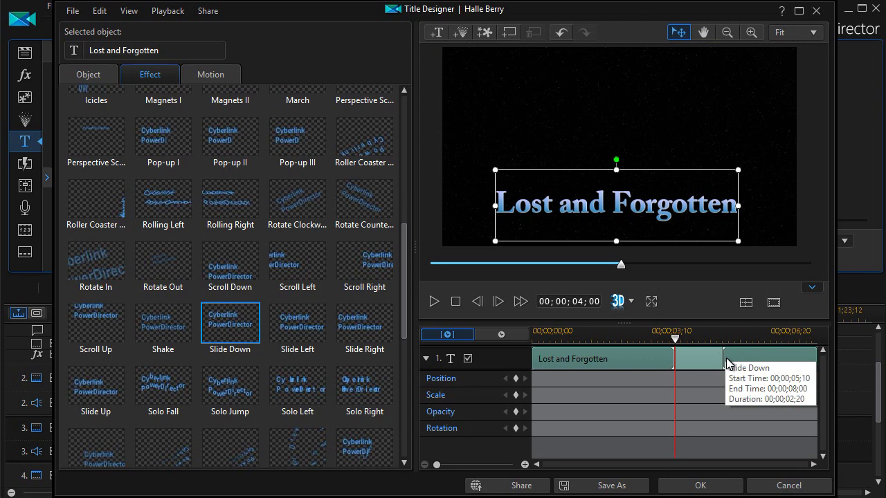
left_click_drag(721, 355, 768, 370)
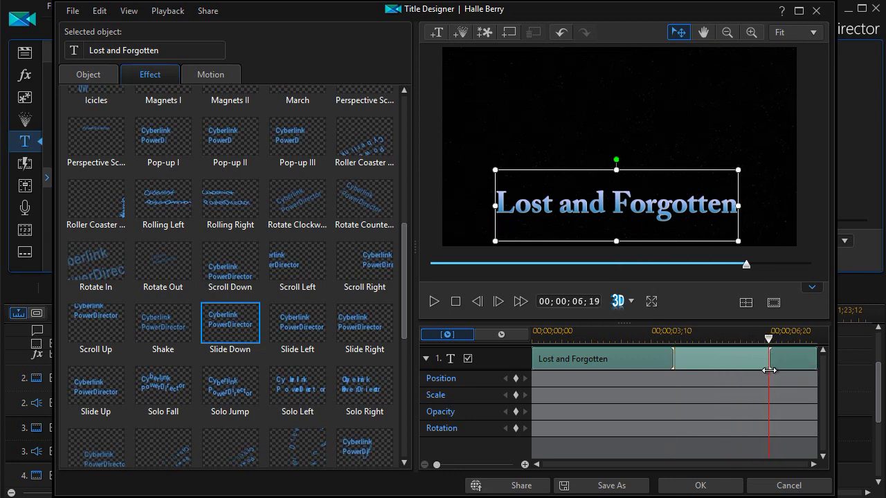
left_click(706, 486)
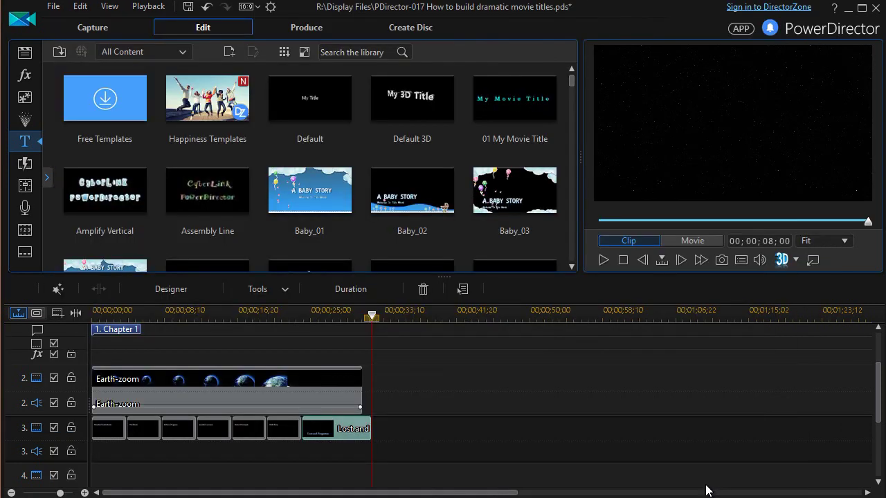